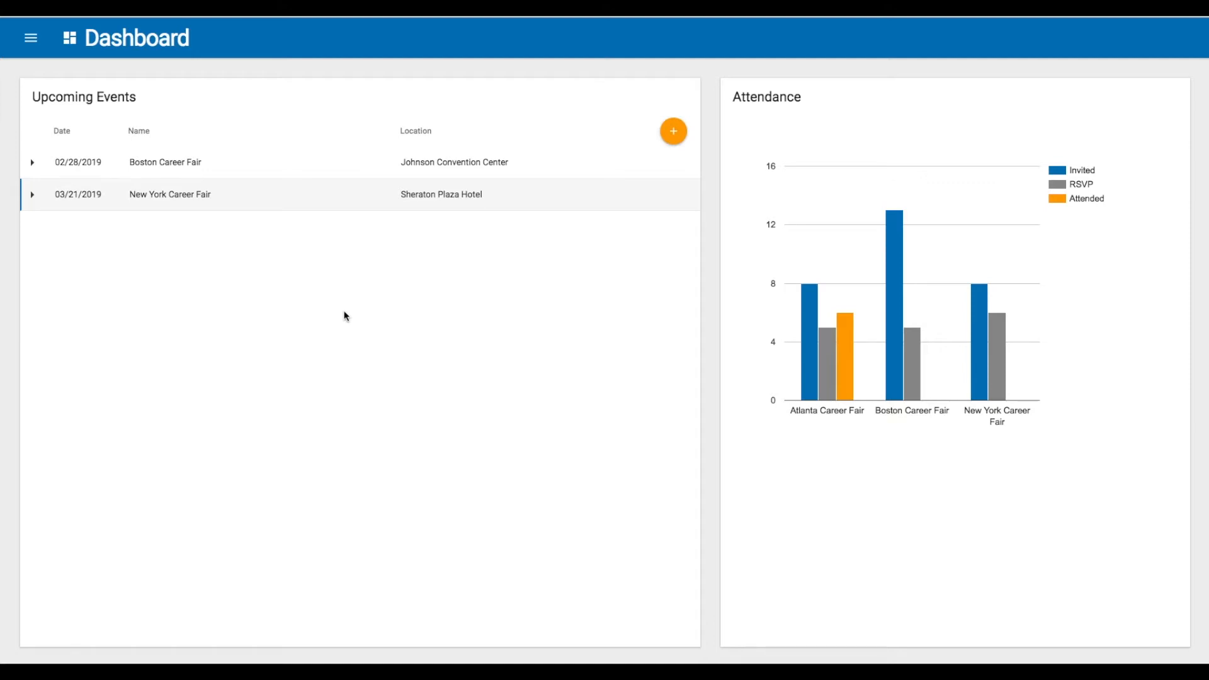
Open the New York Career Fair event from the dashboard's upcoming events list
{"action": "left_click", "coordinate": [31, 41]}
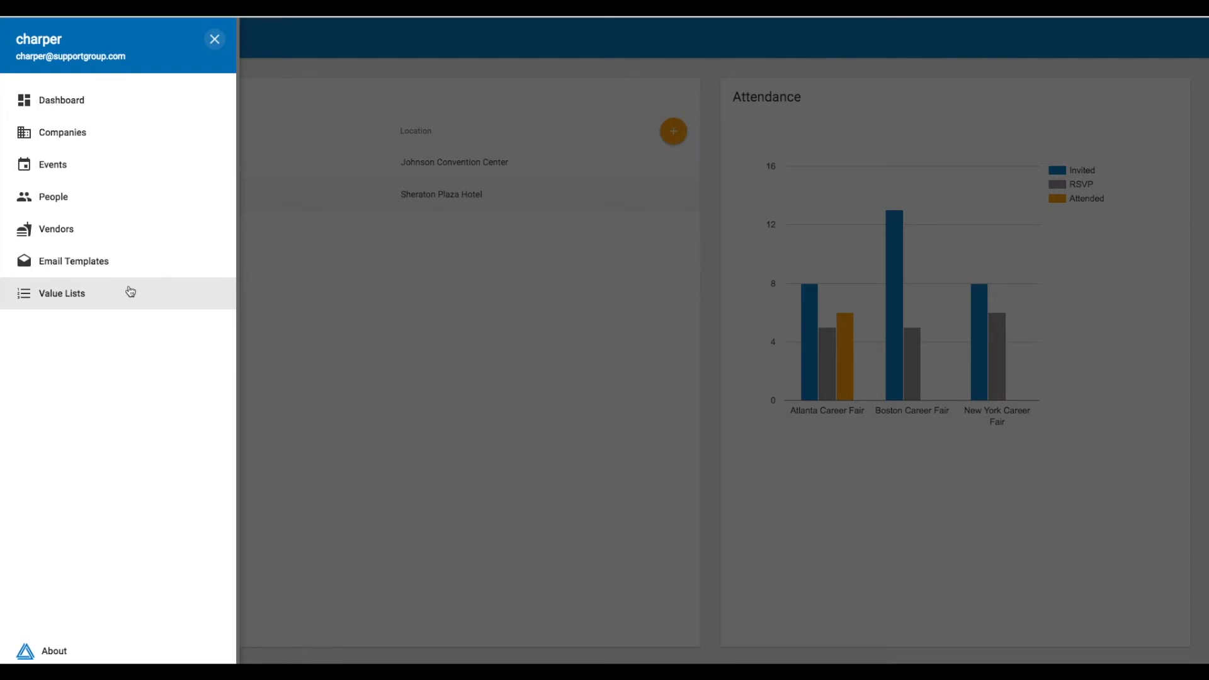
{"action": "left_click", "coordinate": [83, 107]}
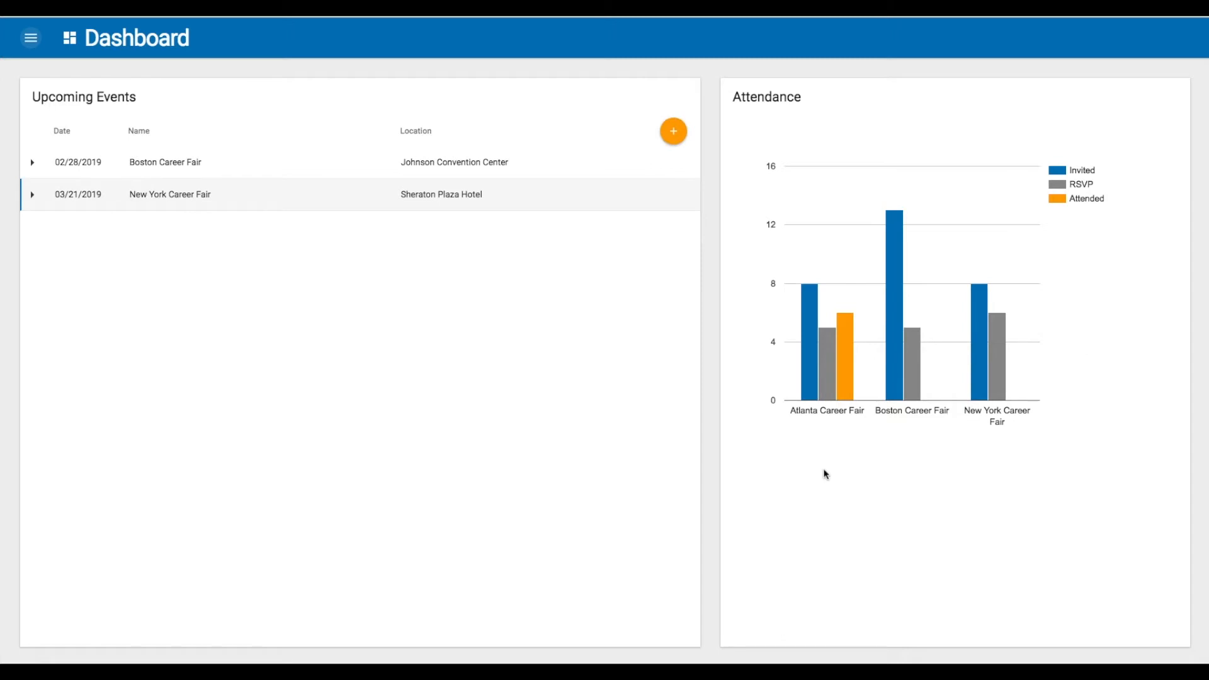
{"action": "mouse_move", "coordinate": [809, 385]}
{"action": "left_click", "coordinate": [35, 199]}
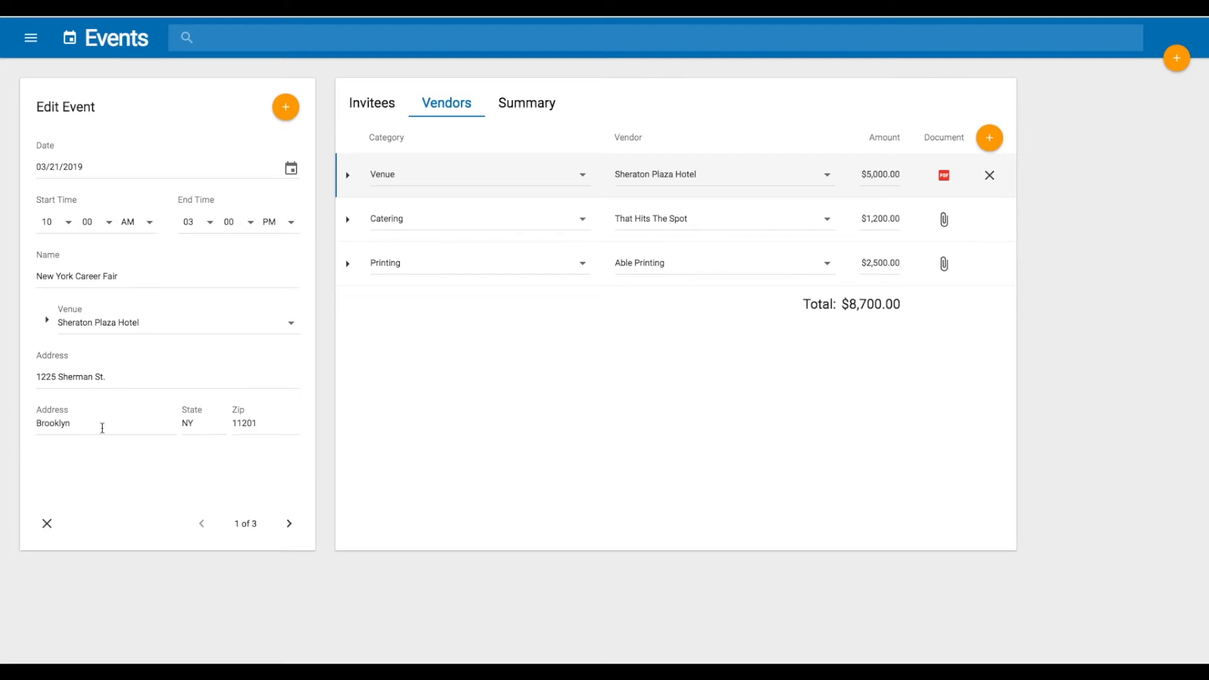
Browse the event's Invitees, Vendors and Summary tabs and view the venue vendor's attached document
{"action": "left_click", "coordinate": [378, 112]}
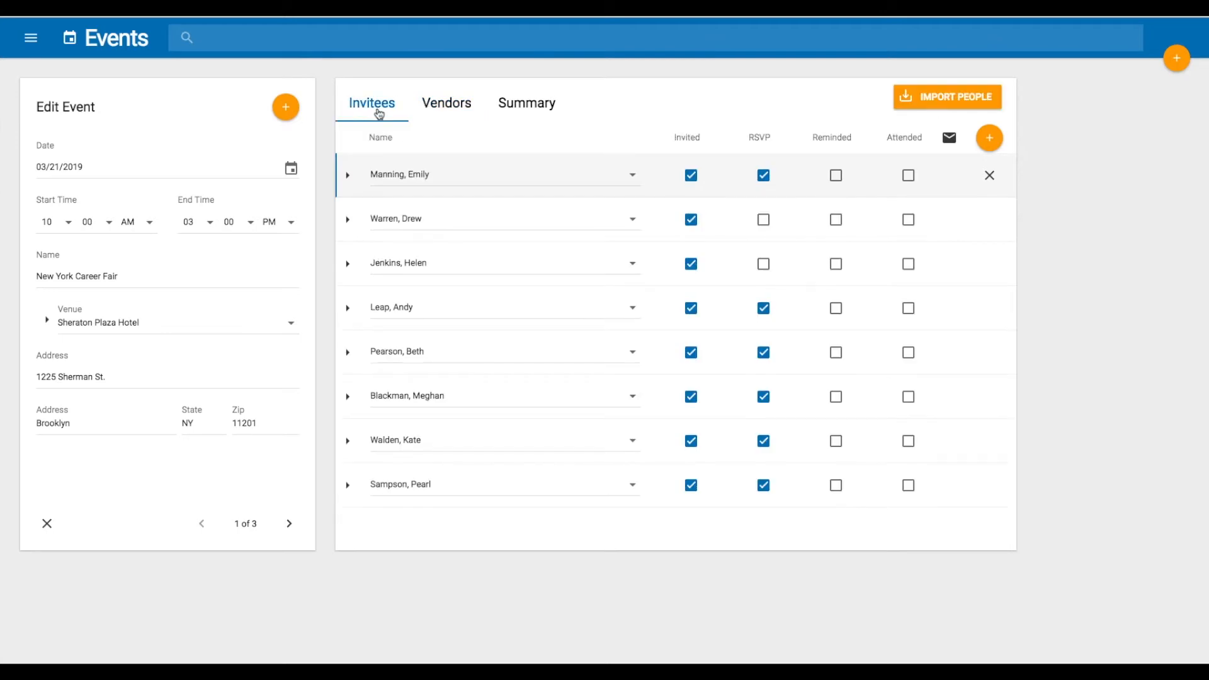
{"action": "left_click", "coordinate": [440, 115]}
{"action": "left_click", "coordinate": [514, 113]}
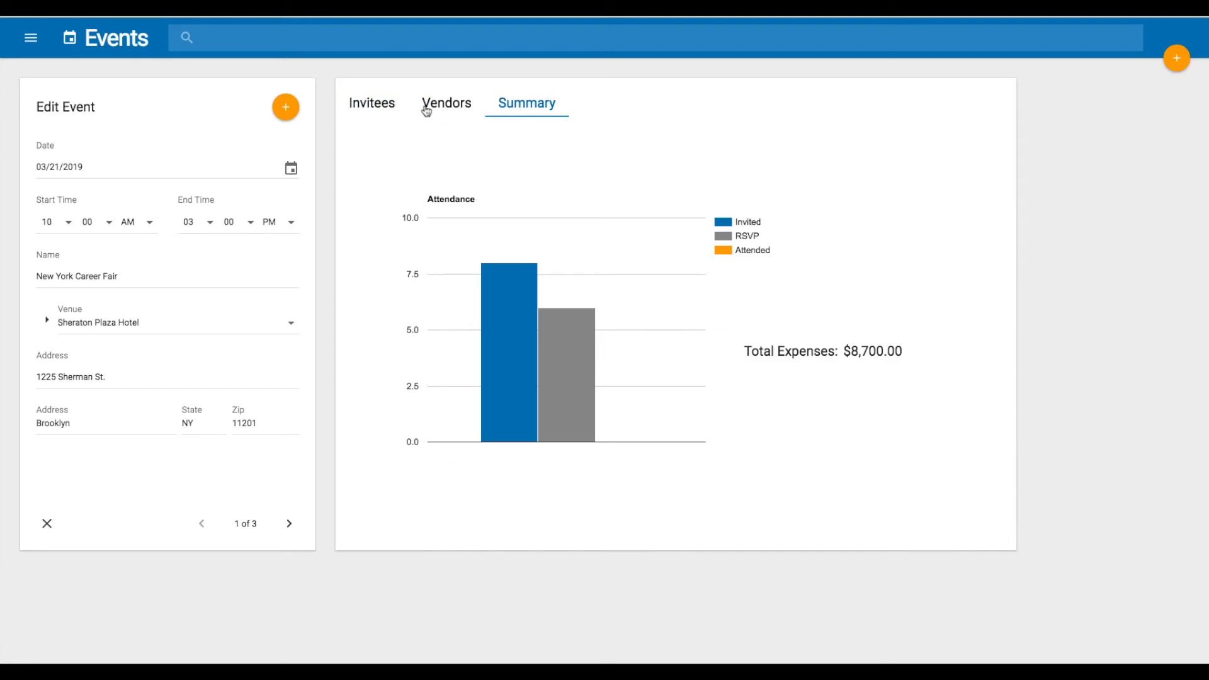
{"action": "left_click", "coordinate": [377, 111]}
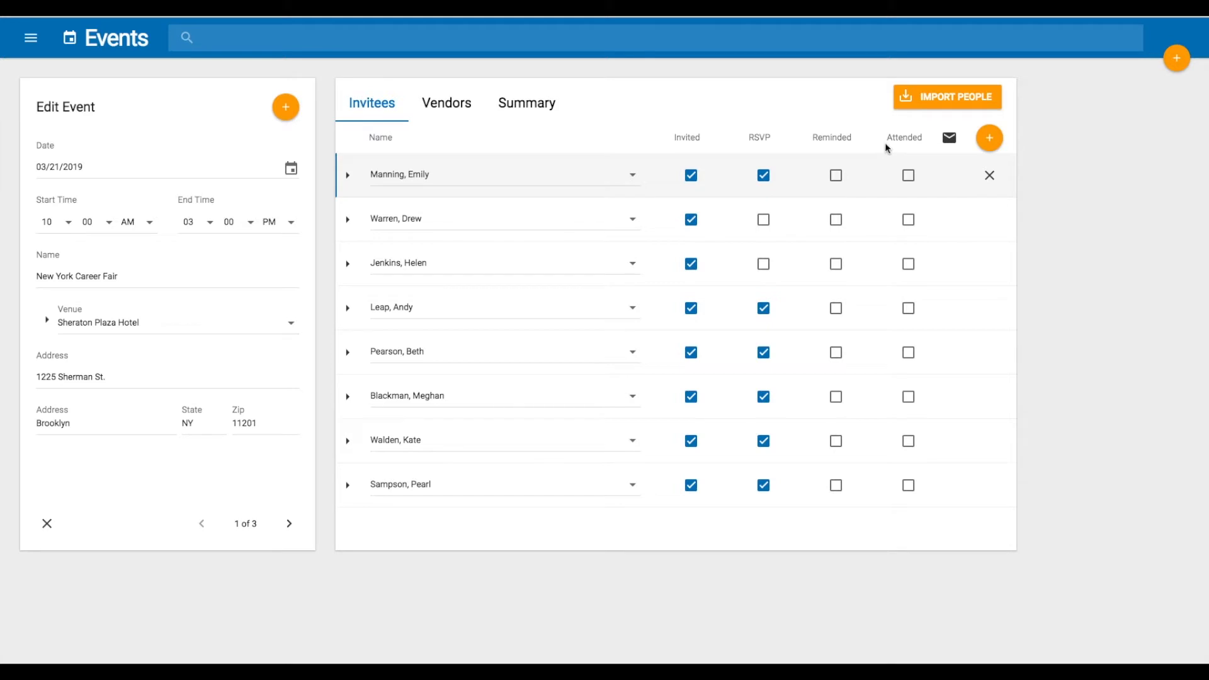
{"action": "left_click", "coordinate": [439, 115]}
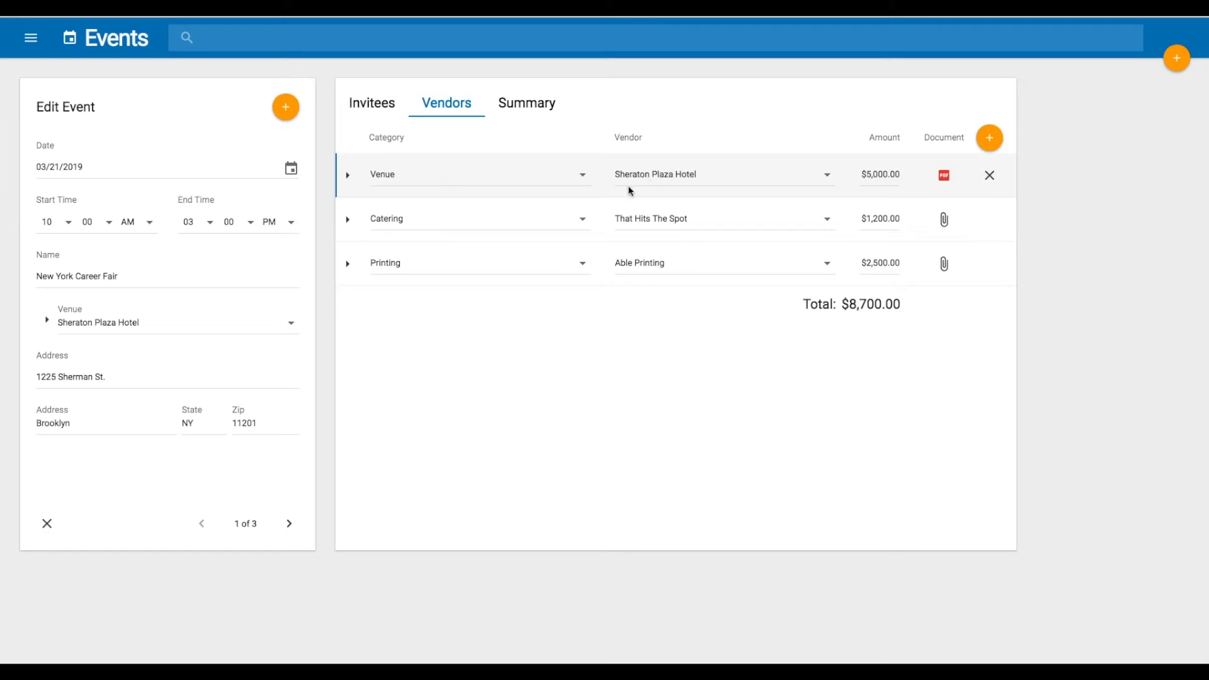
{"action": "left_click", "coordinate": [944, 178]}
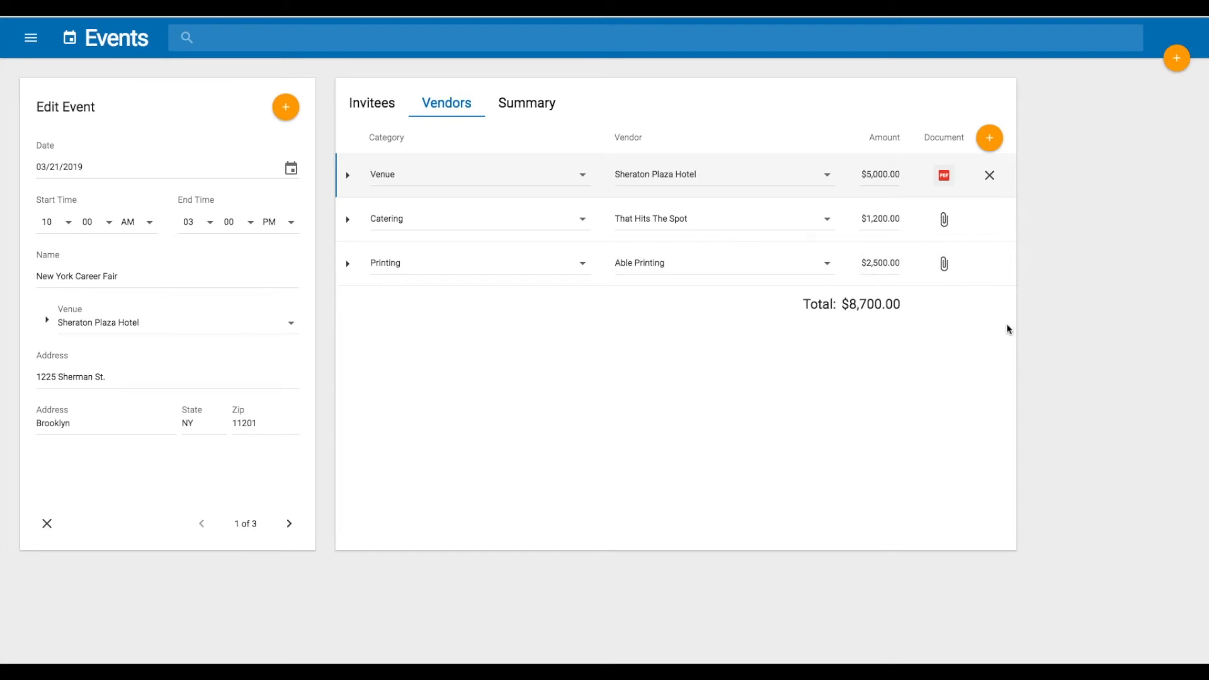
Review the event's attendance chart and total expenses summary, then return to the invitee list
{"action": "left_click", "coordinate": [521, 106]}
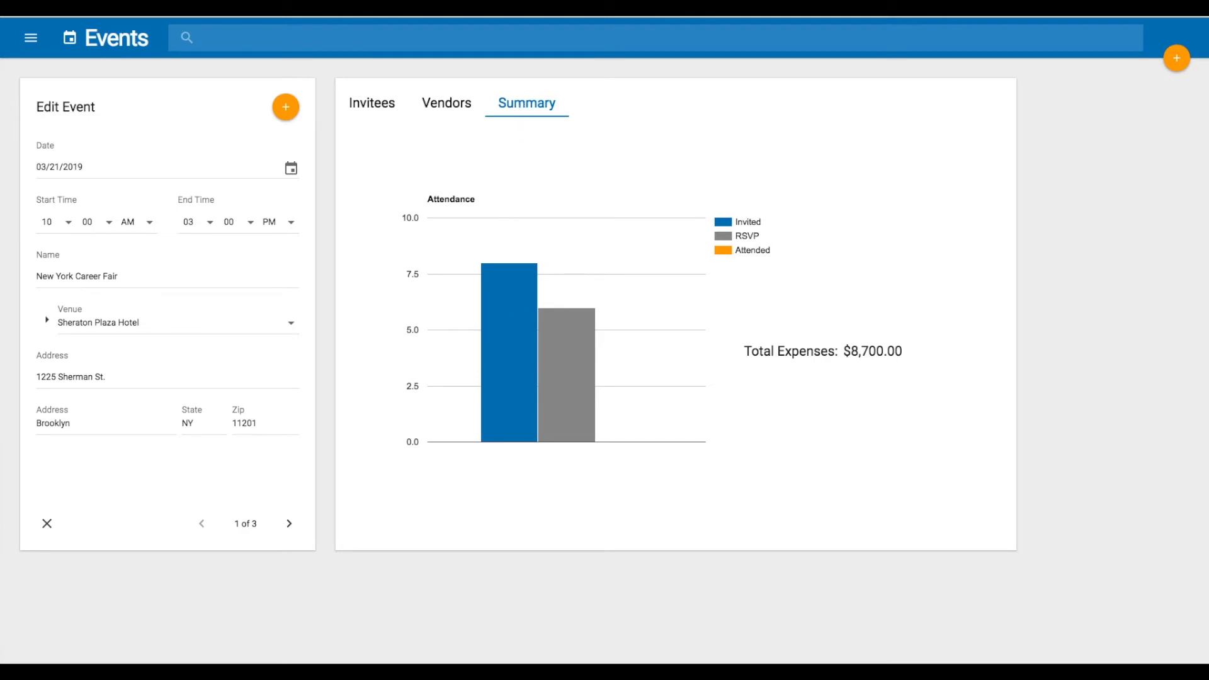
{"action": "mouse_move", "coordinate": [511, 388]}
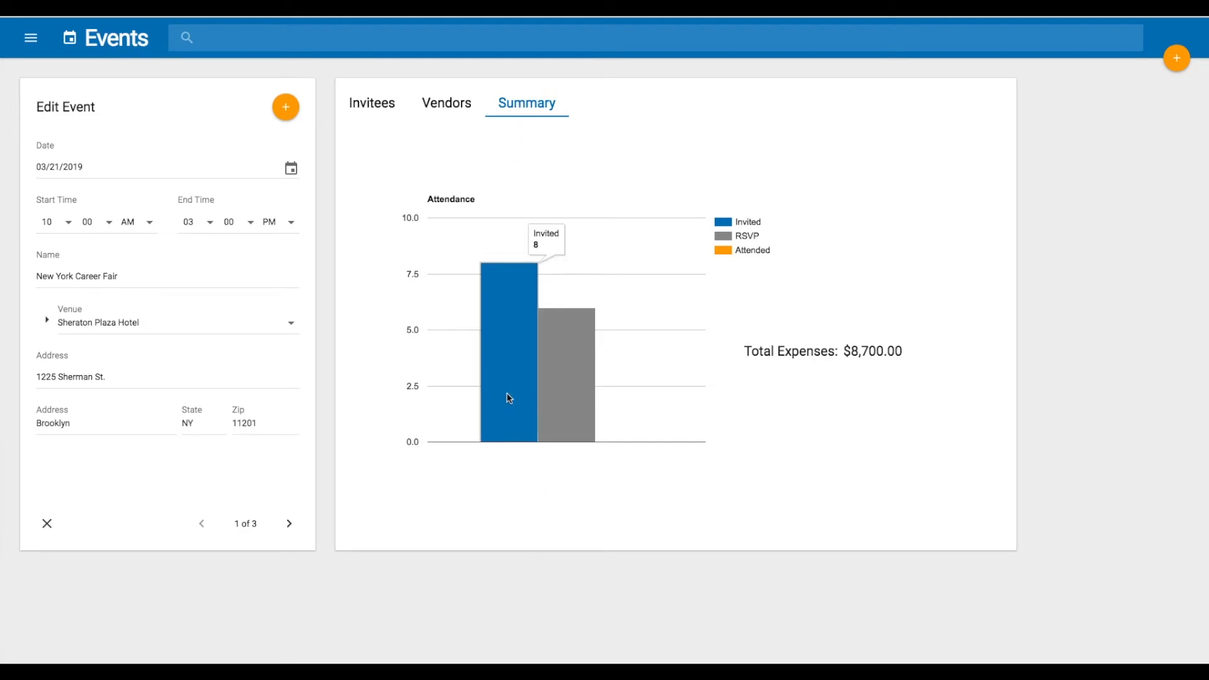
{"action": "mouse_move", "coordinate": [561, 396]}
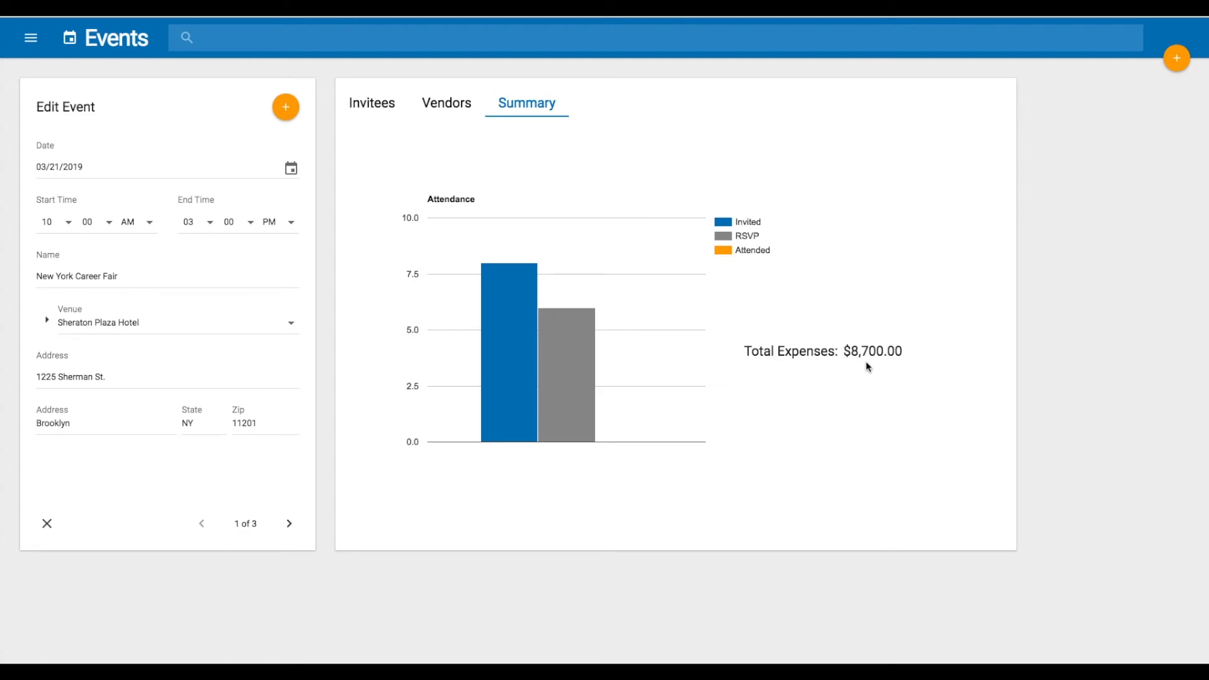
{"action": "left_click", "coordinate": [372, 107]}
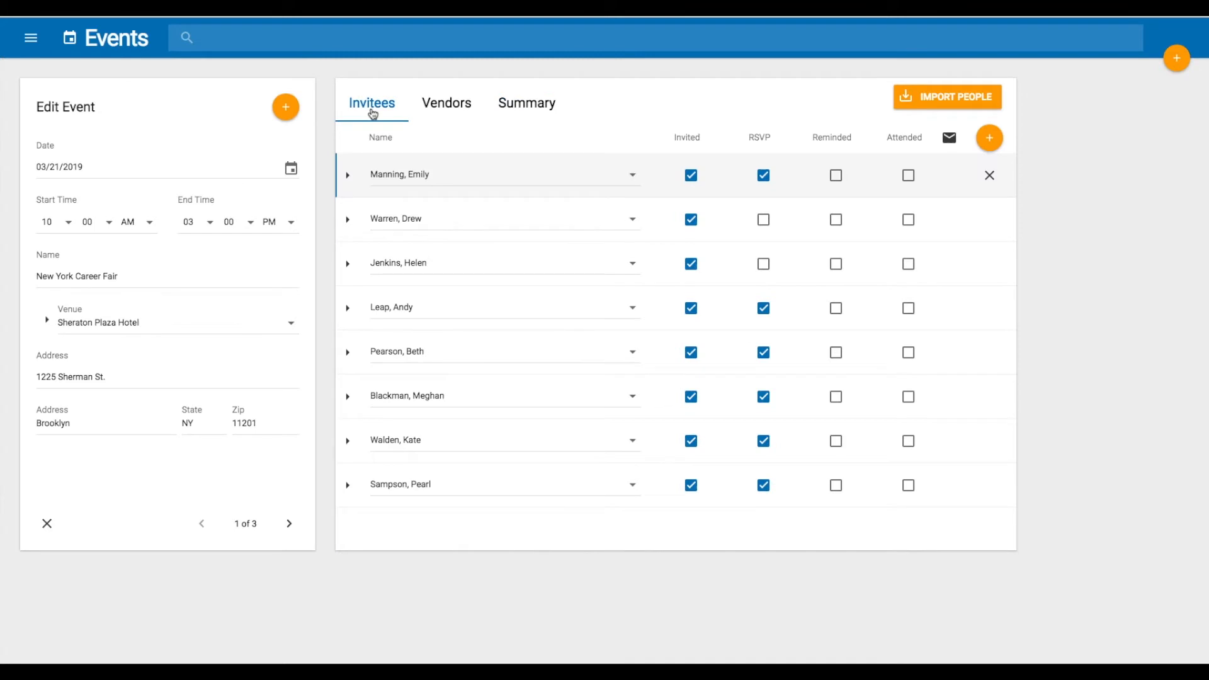
Open the second invitee's person record, jump to his company Bennett & Lessard, and back to the person
{"action": "left_click", "coordinate": [348, 221]}
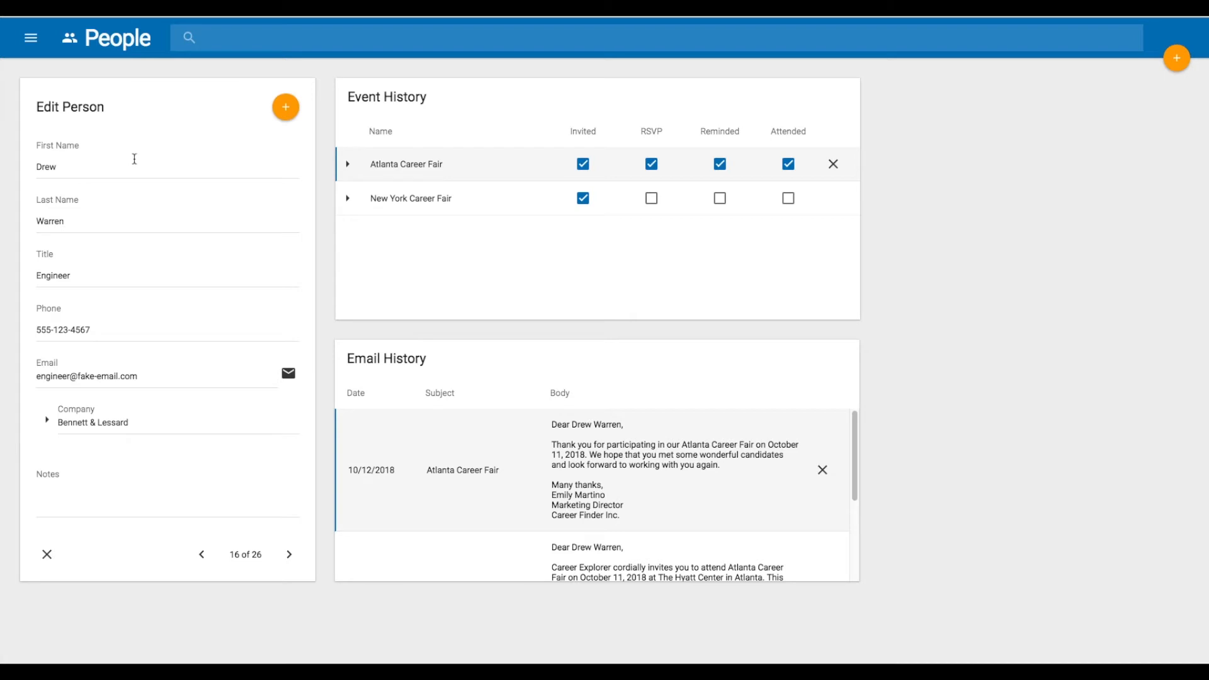
{"action": "left_click", "coordinate": [51, 426]}
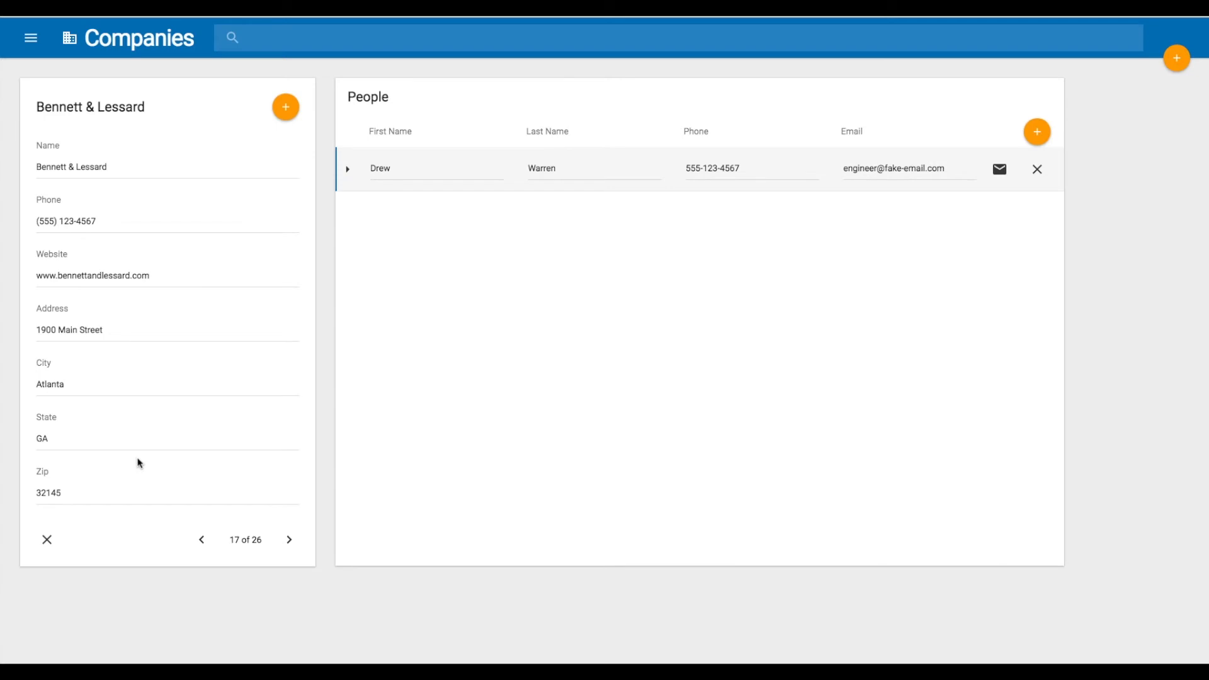
{"action": "left_click", "coordinate": [348, 171]}
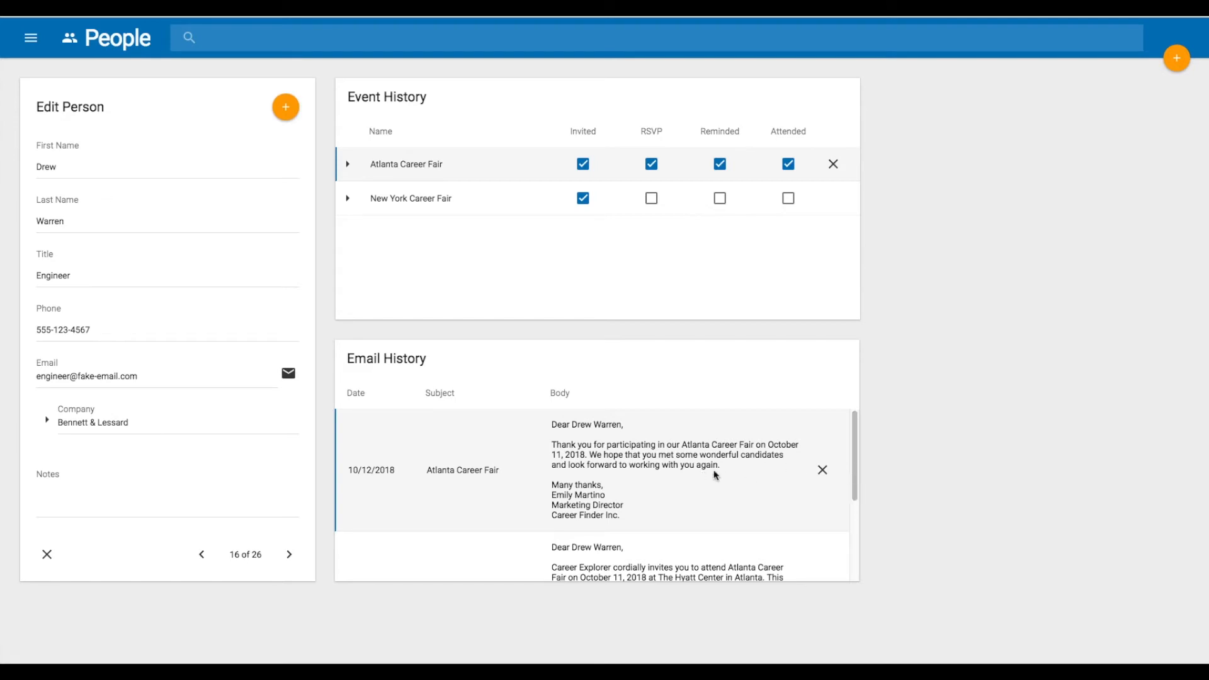
Scroll through the person's email history and return to the New York Career Fair event
{"action": "left_click_drag", "start_coordinate": [854, 452], "coordinate": [860, 499]}
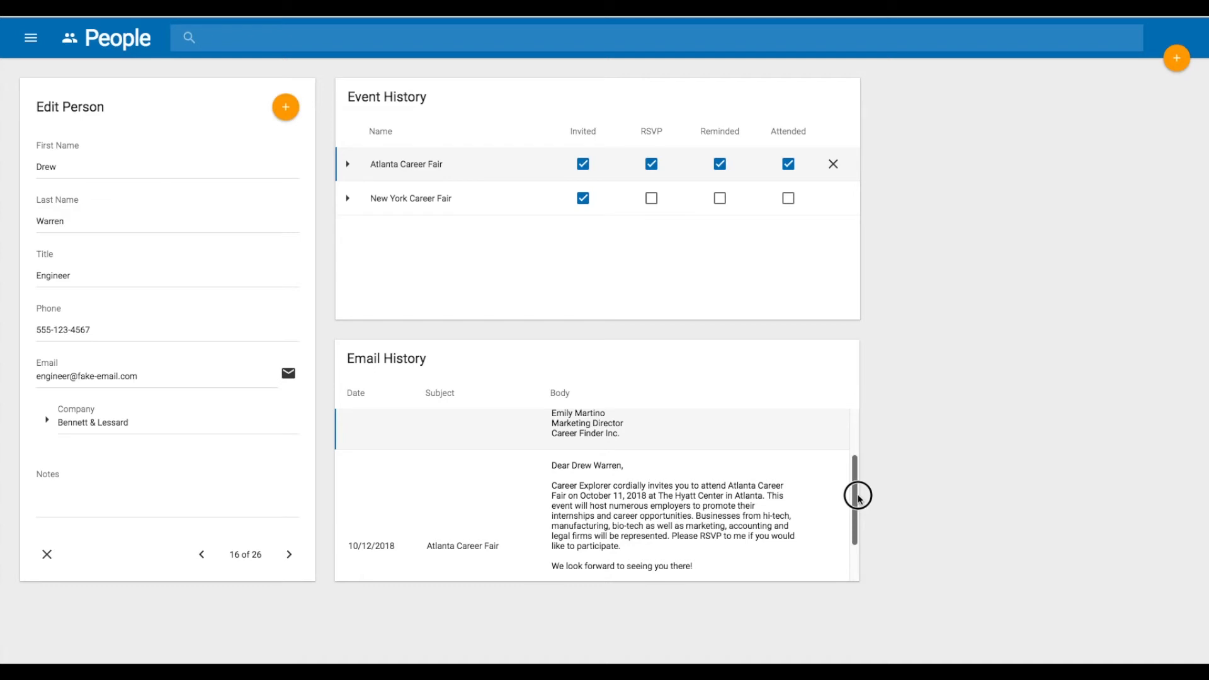
{"action": "left_click", "coordinate": [348, 201]}
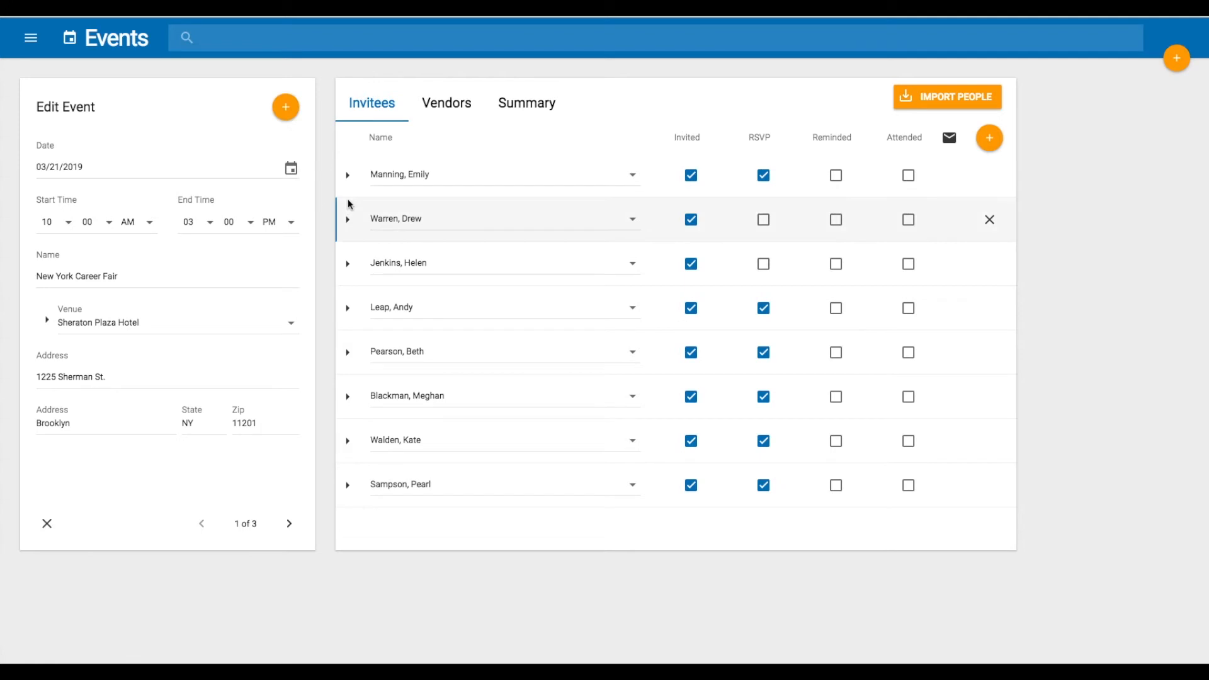
Open the Catering vendor That Hits The Spot from the event's vendor list
{"action": "left_click", "coordinate": [447, 110]}
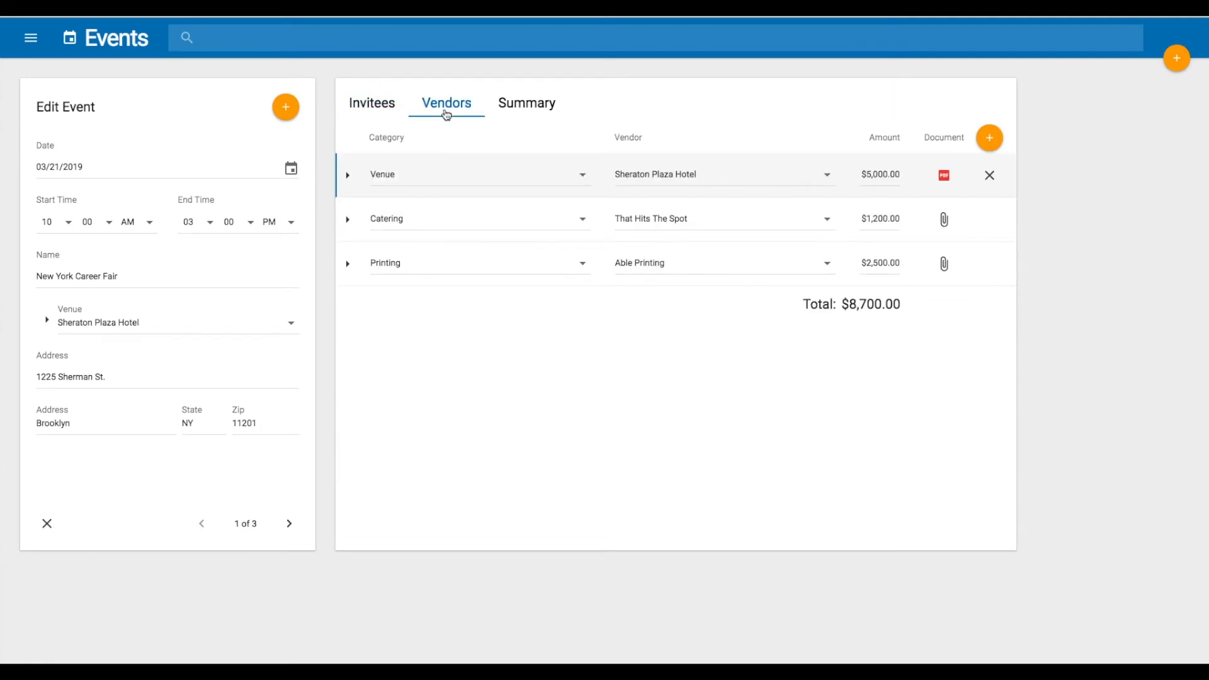
{"action": "left_click", "coordinate": [348, 222]}
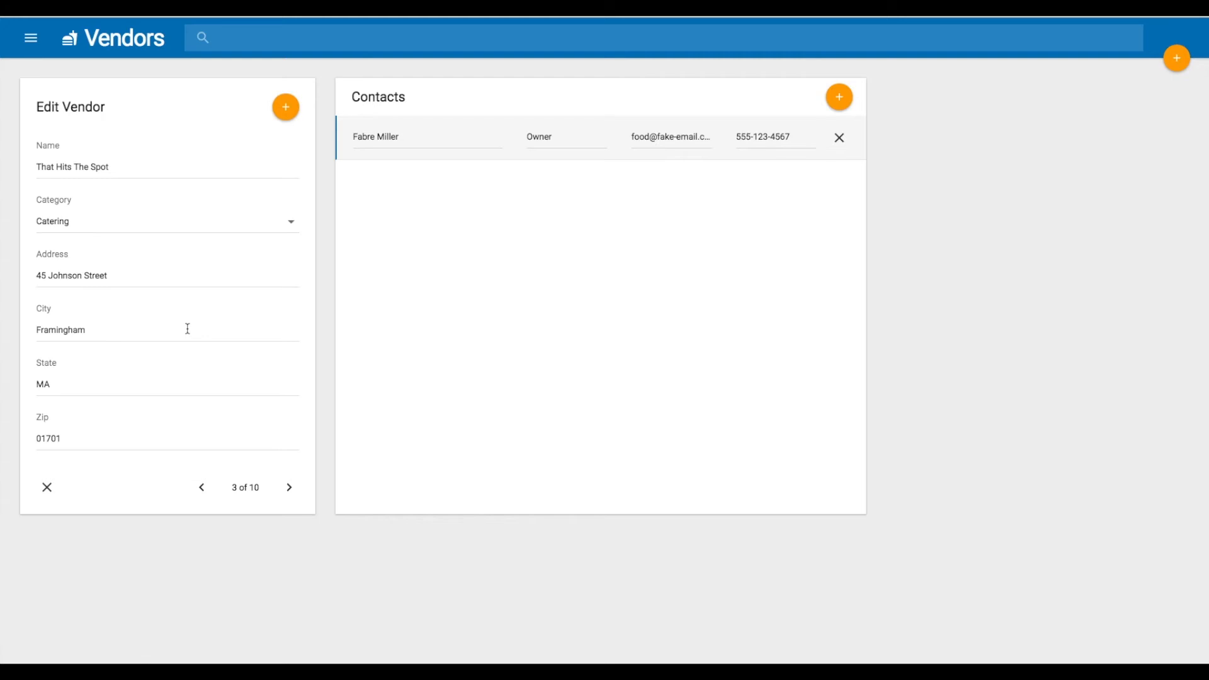
Open Email Templates and examine the Invitation template's body text
{"action": "left_click", "coordinate": [33, 42]}
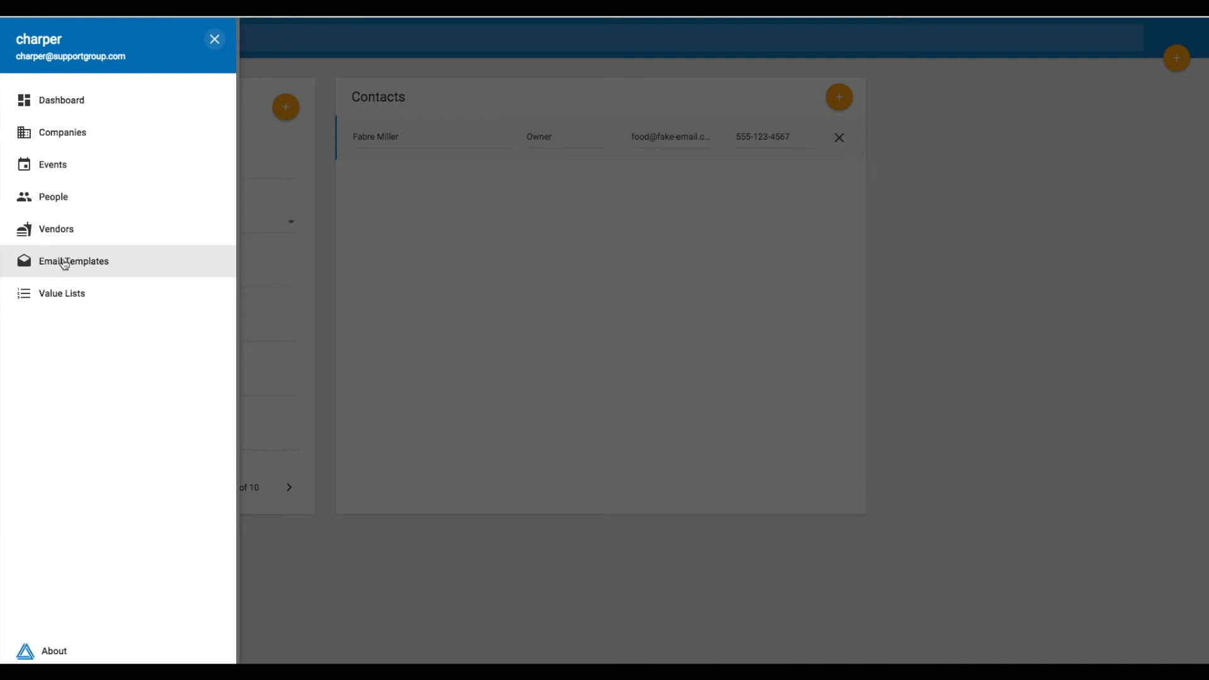
{"action": "left_click", "coordinate": [65, 262]}
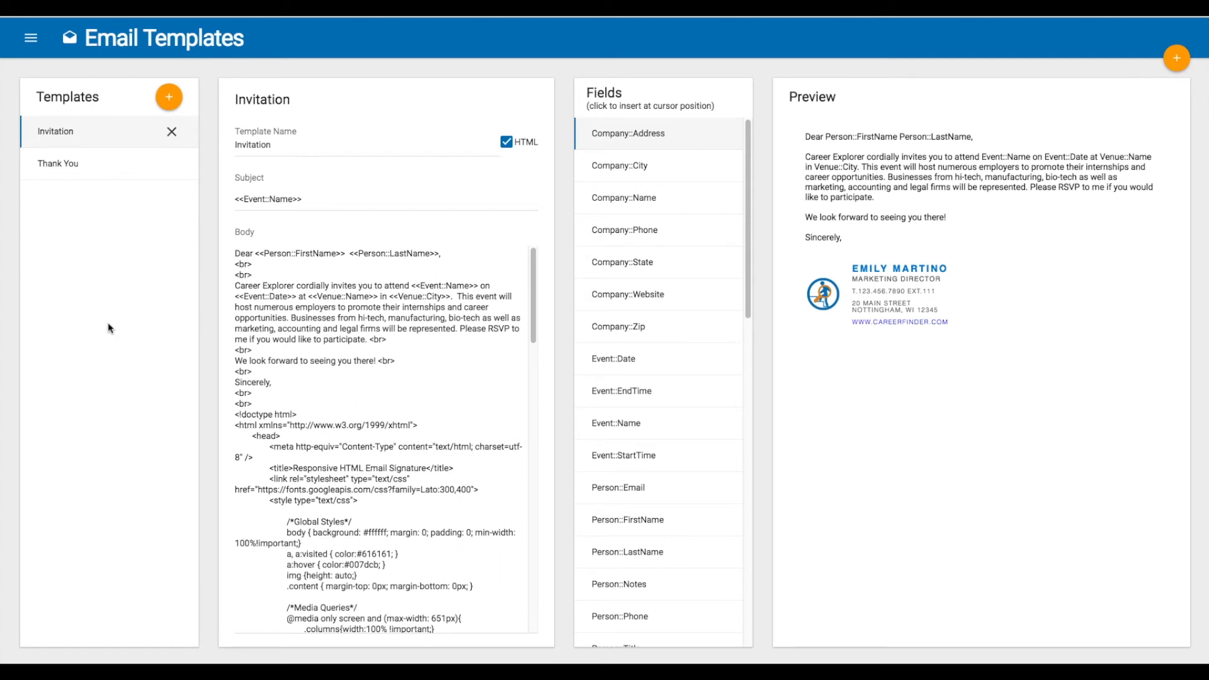
{"action": "left_click", "coordinate": [240, 287]}
{"action": "left_click_drag", "start_coordinate": [240, 286], "coordinate": [411, 286]}
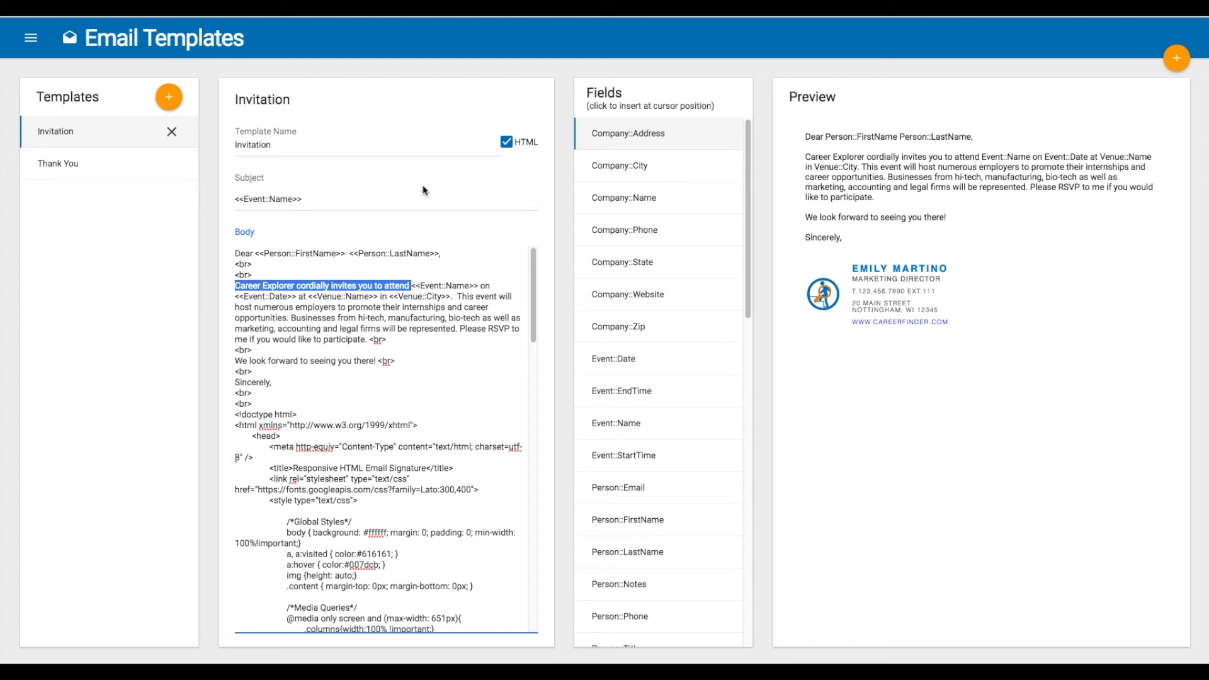
{"action": "left_click", "coordinate": [447, 287]}
{"action": "left_click", "coordinate": [284, 298]}
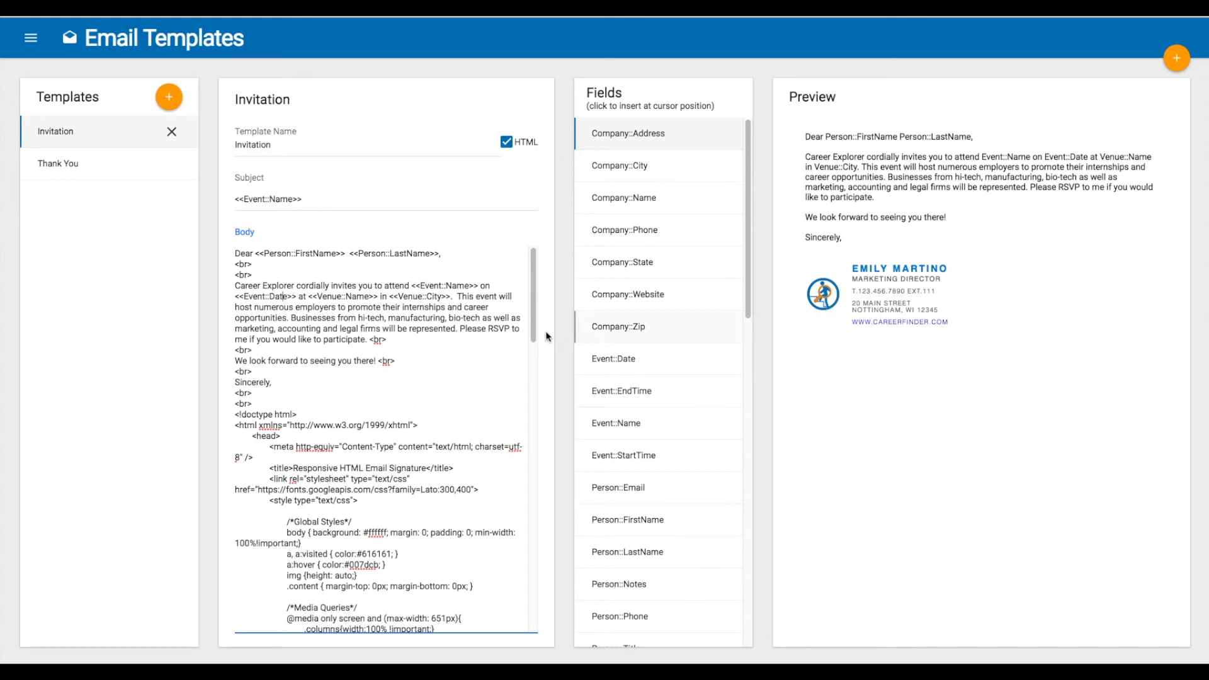
{"action": "left_click_drag", "start_coordinate": [534, 333], "coordinate": [541, 301]}
Go to the Events list and create a new event record
{"action": "left_click", "coordinate": [35, 46]}
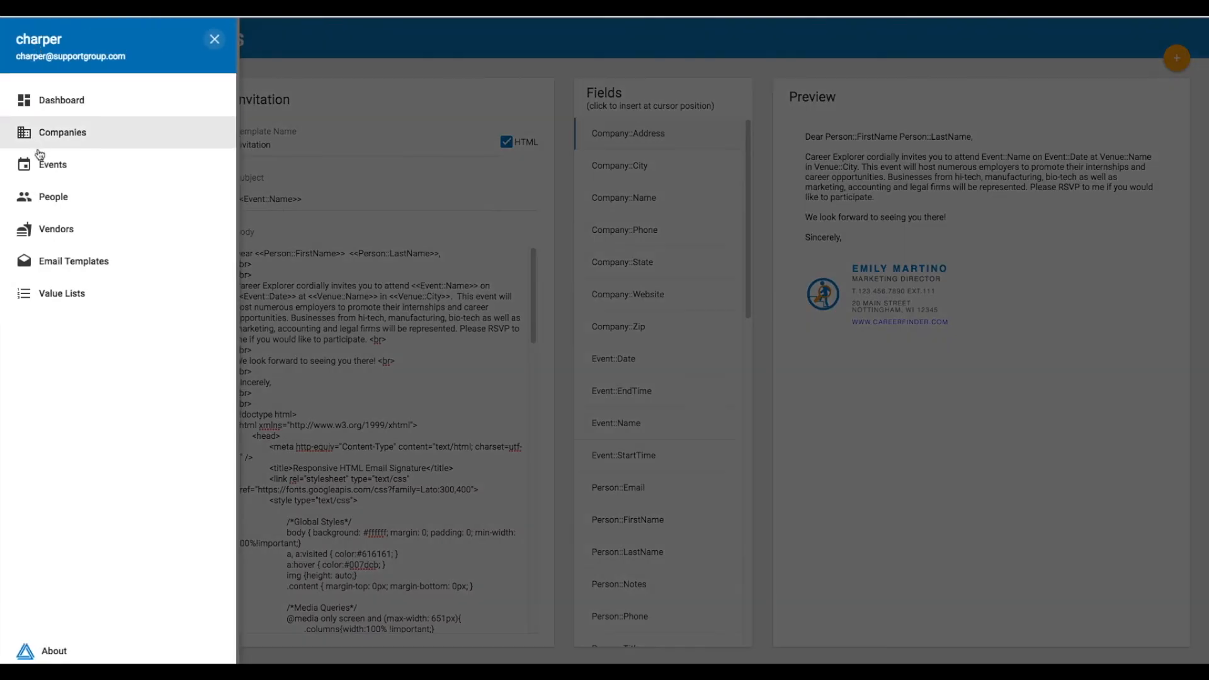
{"action": "left_click", "coordinate": [50, 165]}
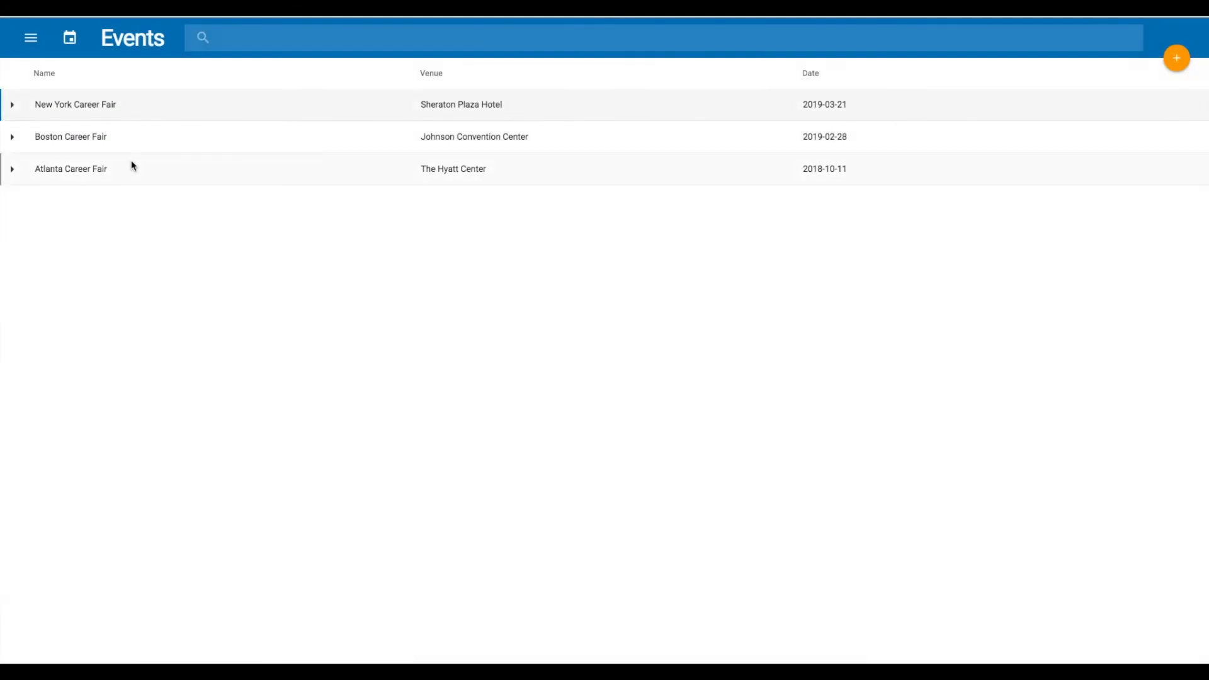
{"action": "left_click", "coordinate": [1183, 64]}
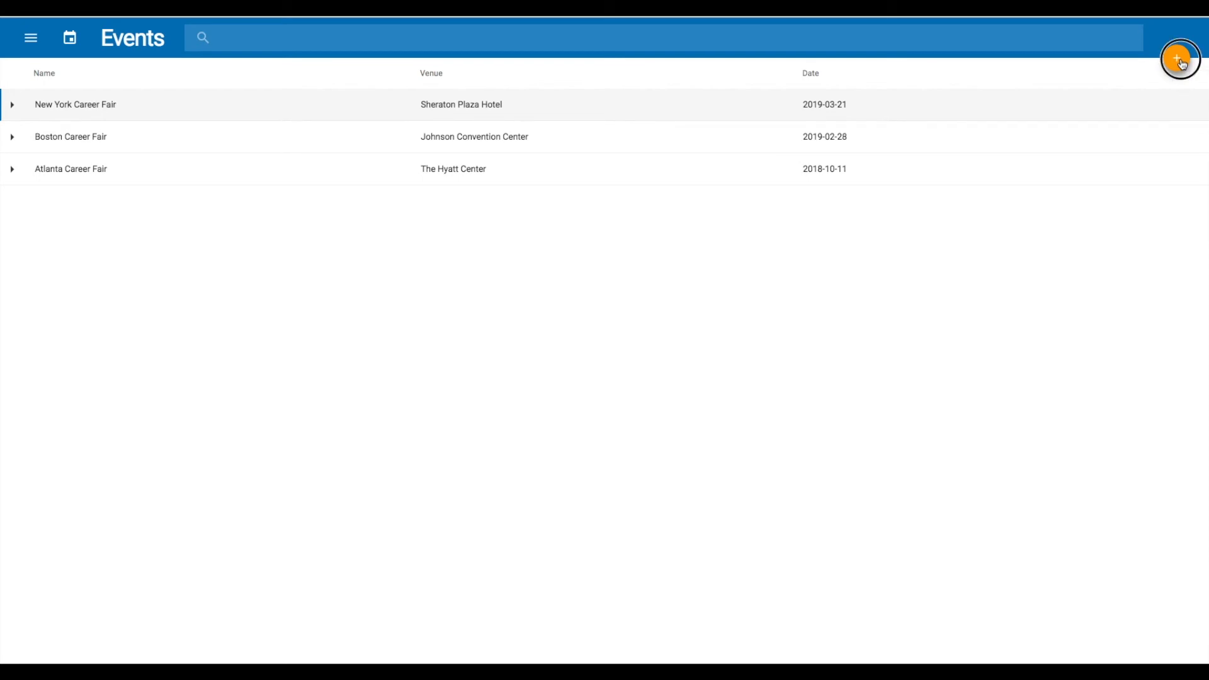
{"action": "left_click", "coordinate": [1112, 93]}
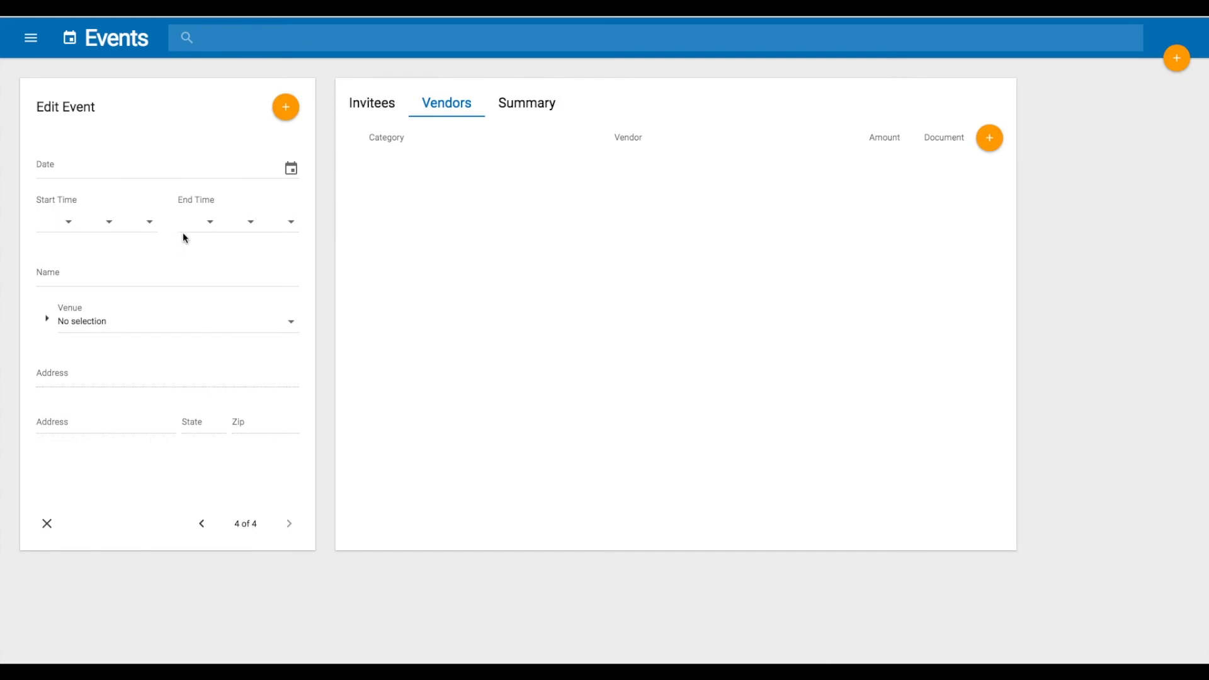
Set the new event's date to 01/09/2019 with the date picker
{"action": "left_click", "coordinate": [296, 168]}
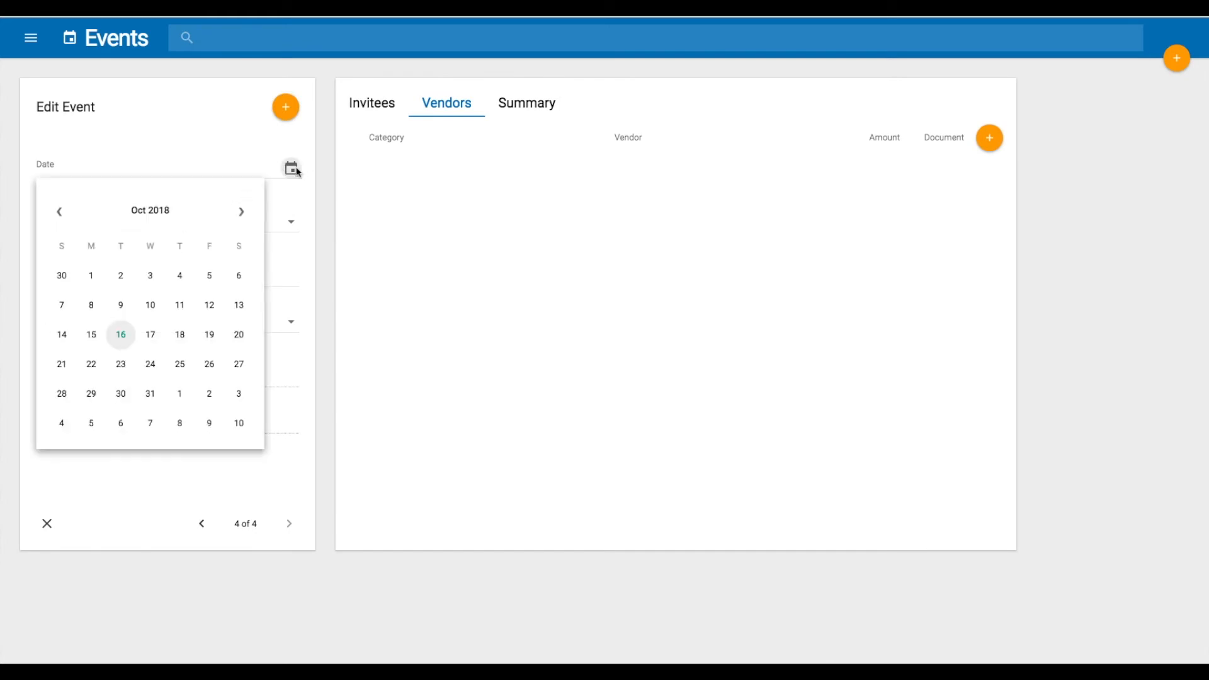
{"action": "left_click", "coordinate": [243, 216]}
{"action": "left_click", "coordinate": [243, 217]}
{"action": "left_click", "coordinate": [242, 217]}
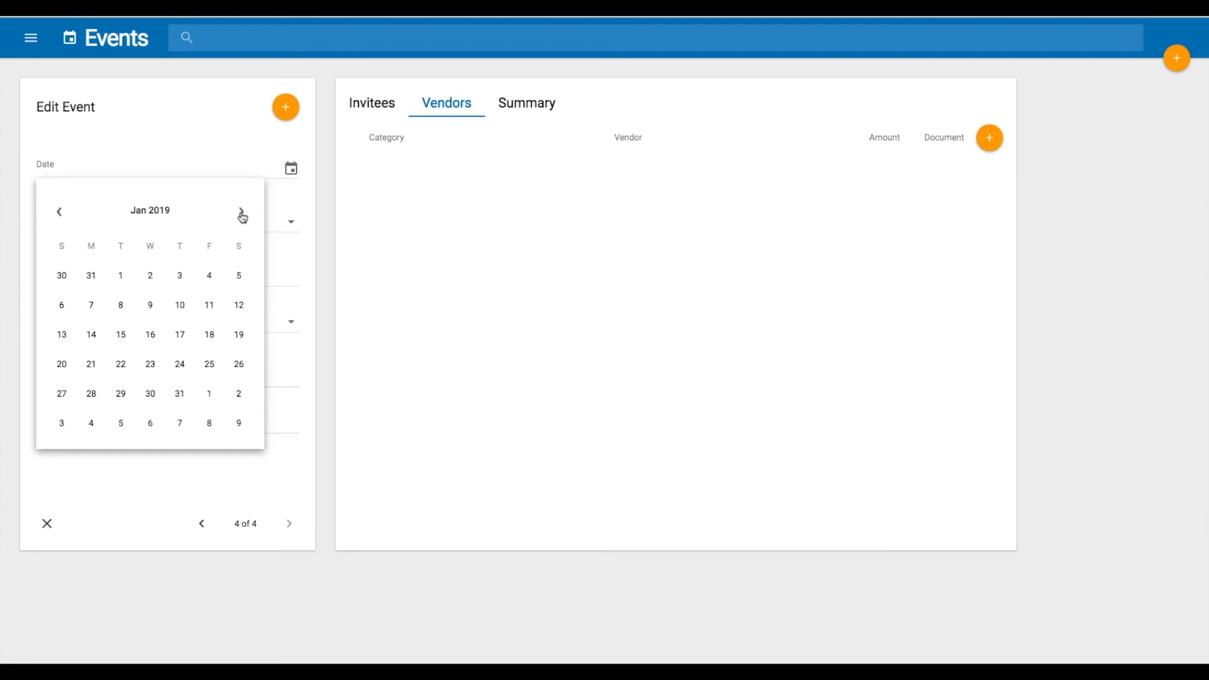
{"action": "left_click", "coordinate": [150, 305]}
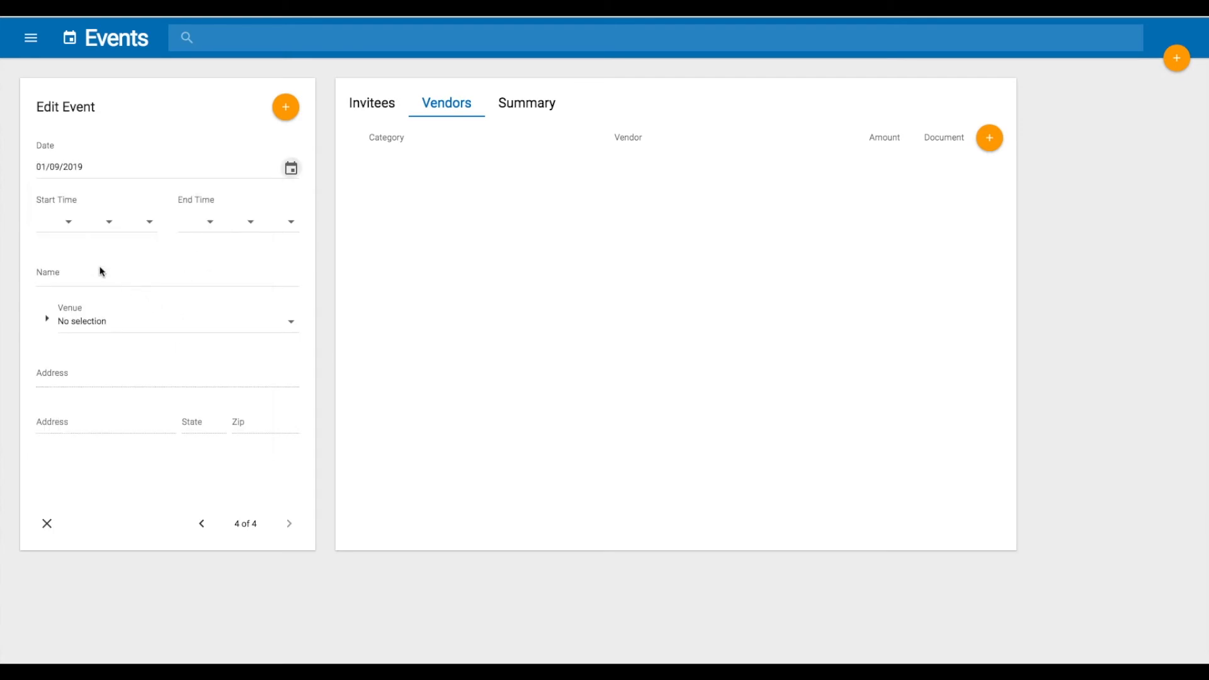
Set the event's start time to 10 AM and end time to 02 PM
{"action": "left_click", "coordinate": [68, 222]}
{"action": "left_click_drag", "start_coordinate": [92, 315], "coordinate": [80, 397]}
{"action": "left_click", "coordinate": [73, 422]}
{"action": "left_click", "coordinate": [149, 223]}
{"action": "left_click", "coordinate": [142, 258]}
{"action": "left_click", "coordinate": [210, 228]}
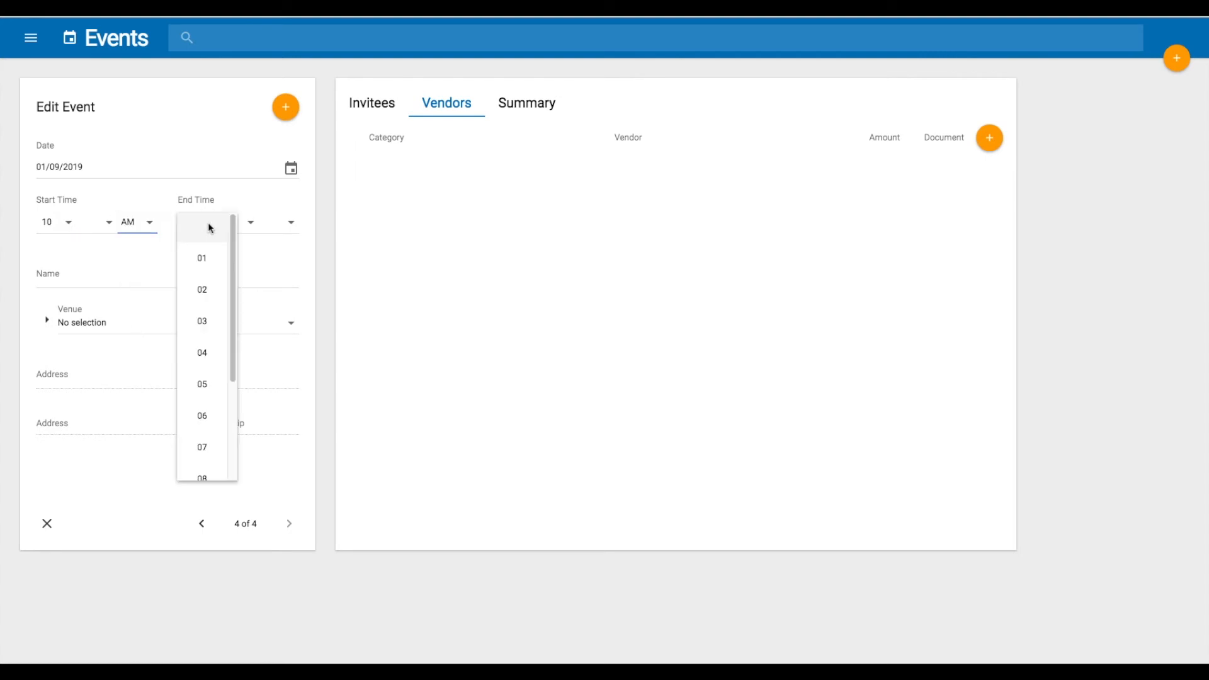
{"action": "left_click", "coordinate": [208, 288]}
{"action": "left_click", "coordinate": [293, 226]}
{"action": "left_click", "coordinate": [294, 286]}
Name the event Metrowest Career Fair
{"action": "left_click", "coordinate": [163, 279]}
{"action": "type", "text": "Metrowest Car"}
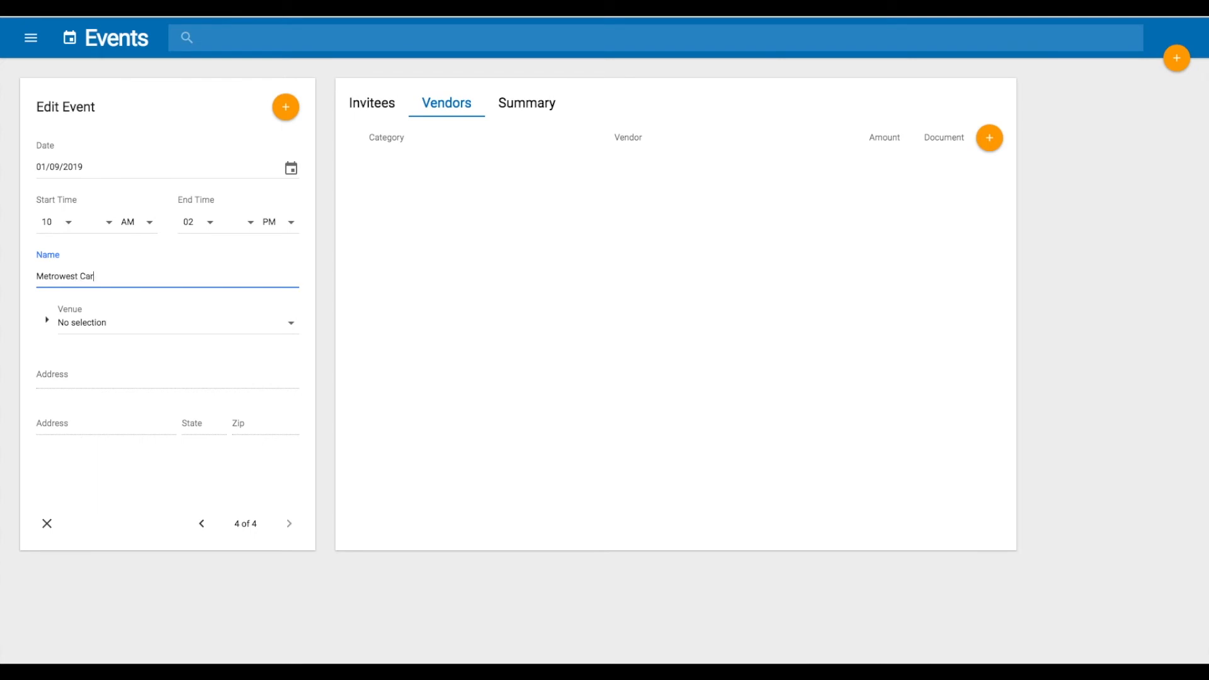
{"action": "type", "text": "eer Fair"}
Choose Sheraton Metrowest as the event's venue and open the event's invitee list
{"action": "left_click", "coordinate": [141, 325]}
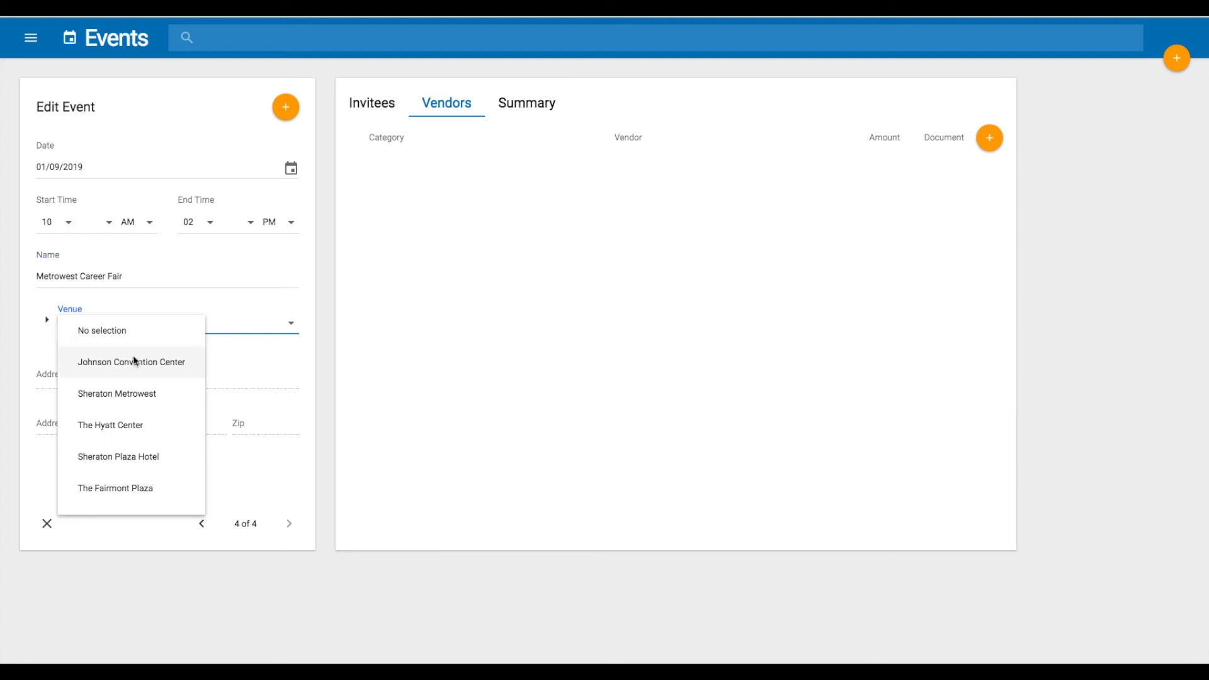
{"action": "left_click", "coordinate": [136, 394]}
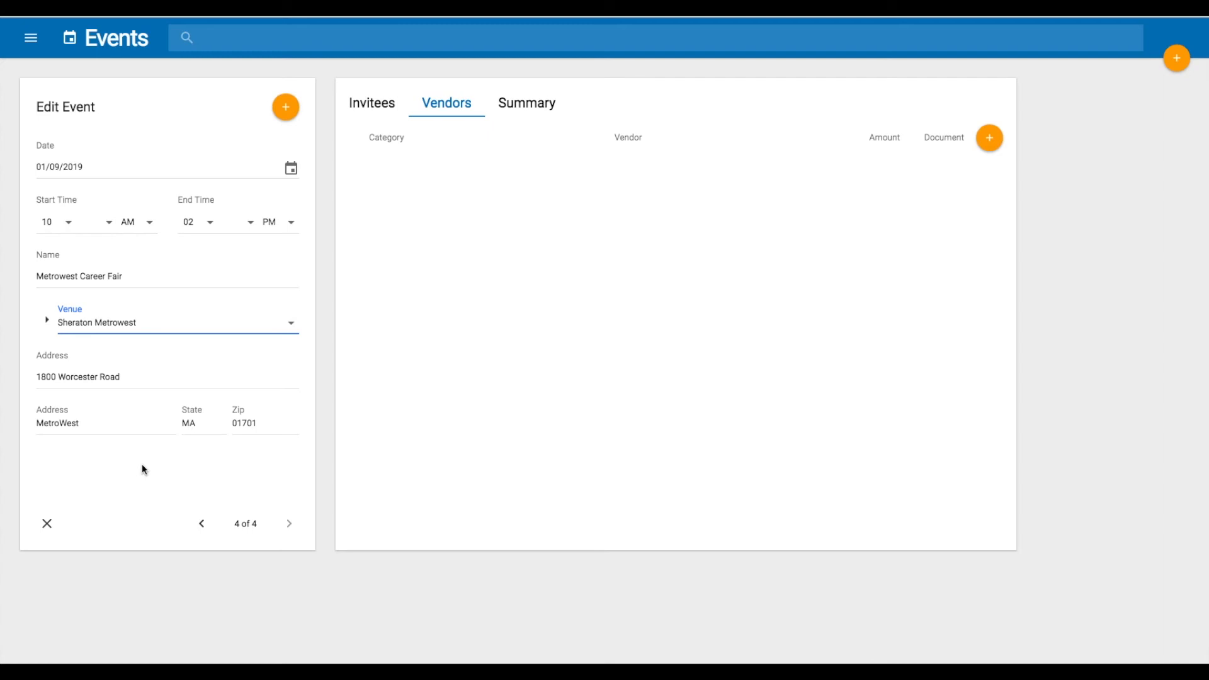
{"action": "left_click", "coordinate": [385, 104]}
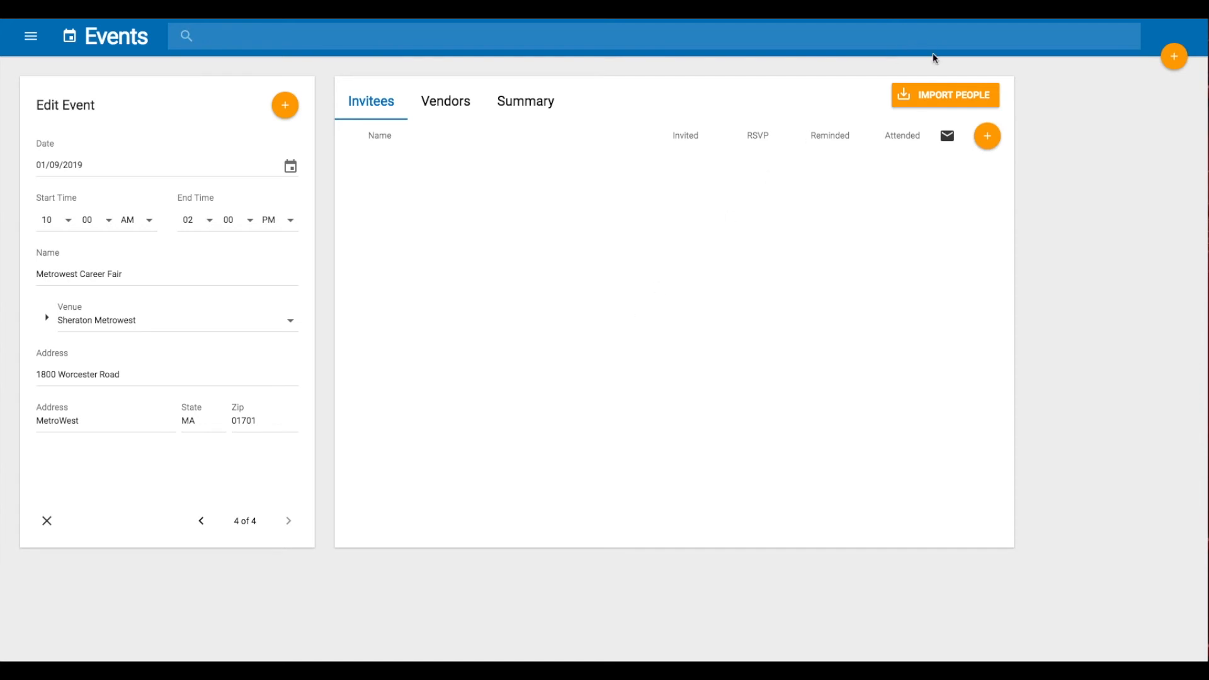
Import invitees for the event from the Metrowest People Import Google Sheet
{"action": "left_click", "coordinate": [946, 94]}
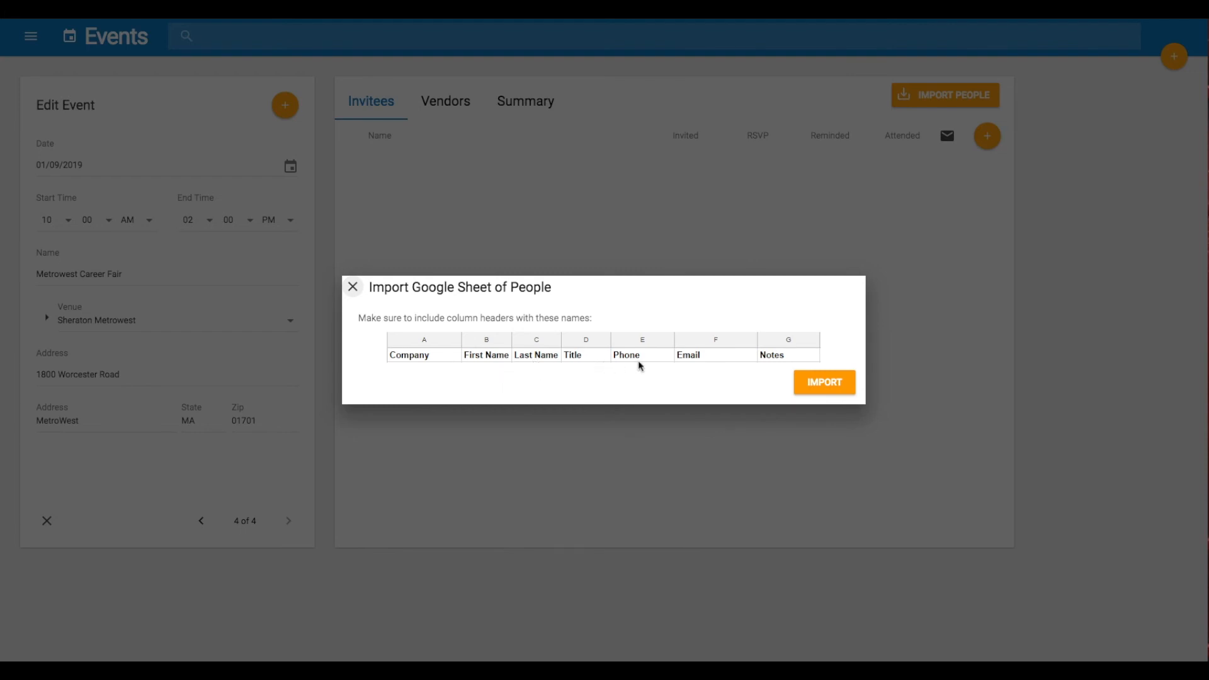
{"action": "left_click", "coordinate": [838, 386]}
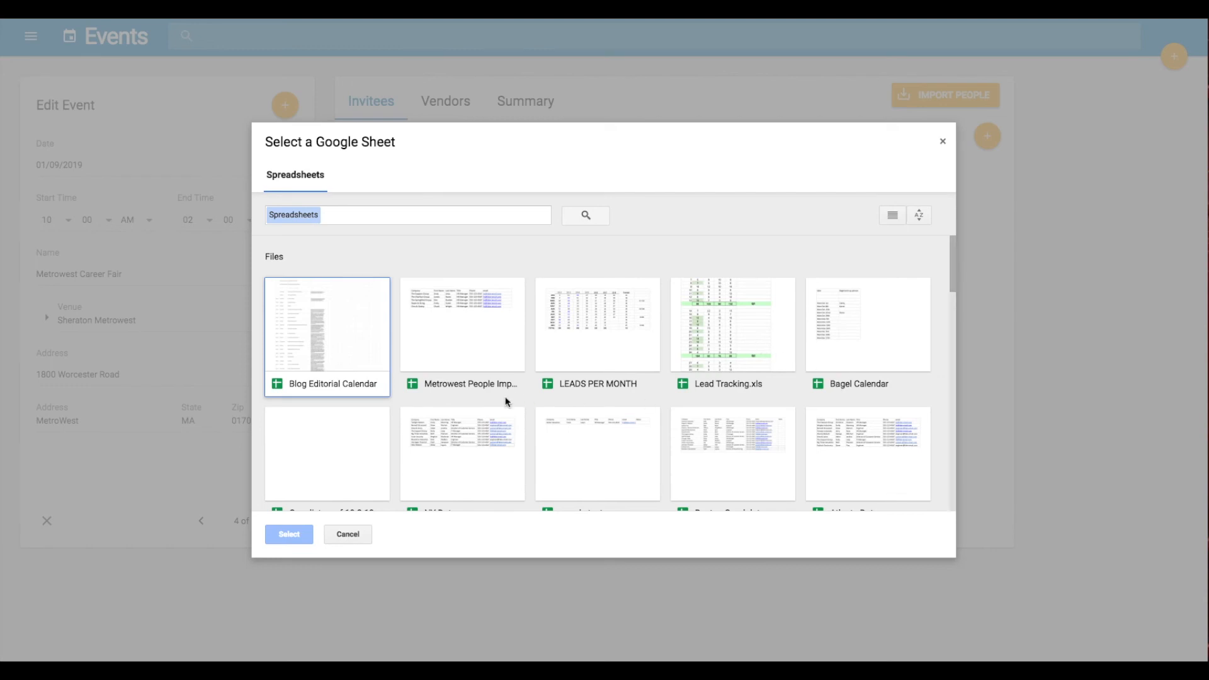
{"action": "left_click", "coordinate": [475, 387]}
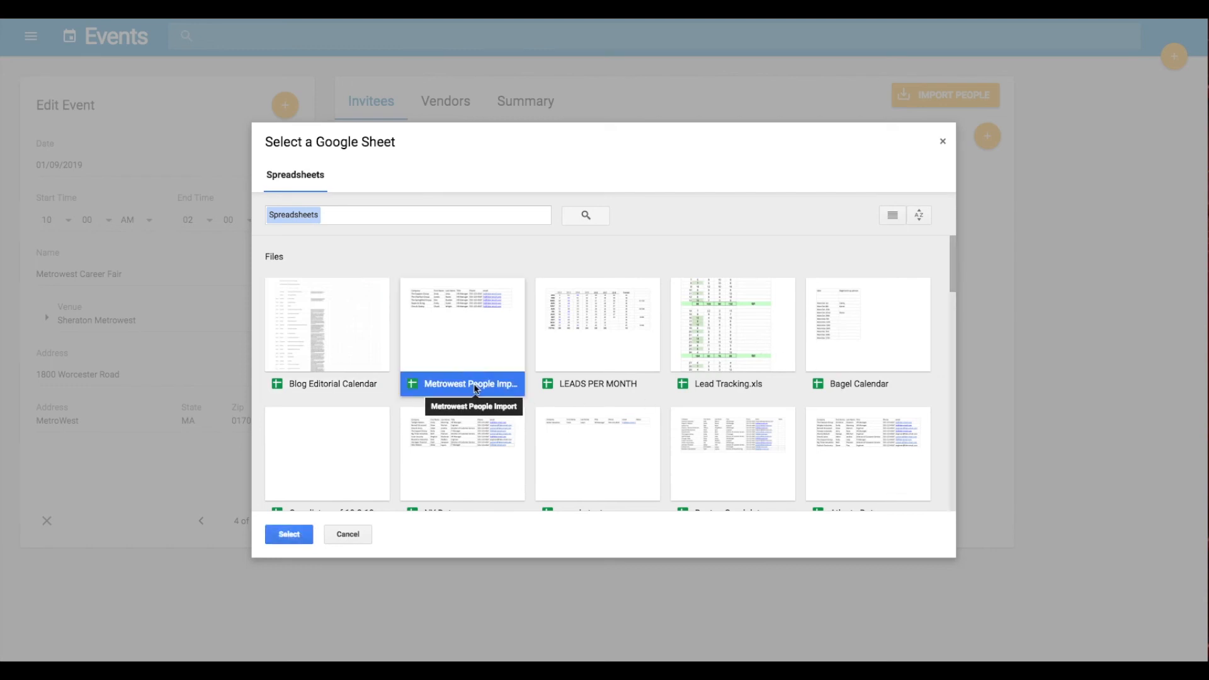
{"action": "left_click", "coordinate": [290, 535]}
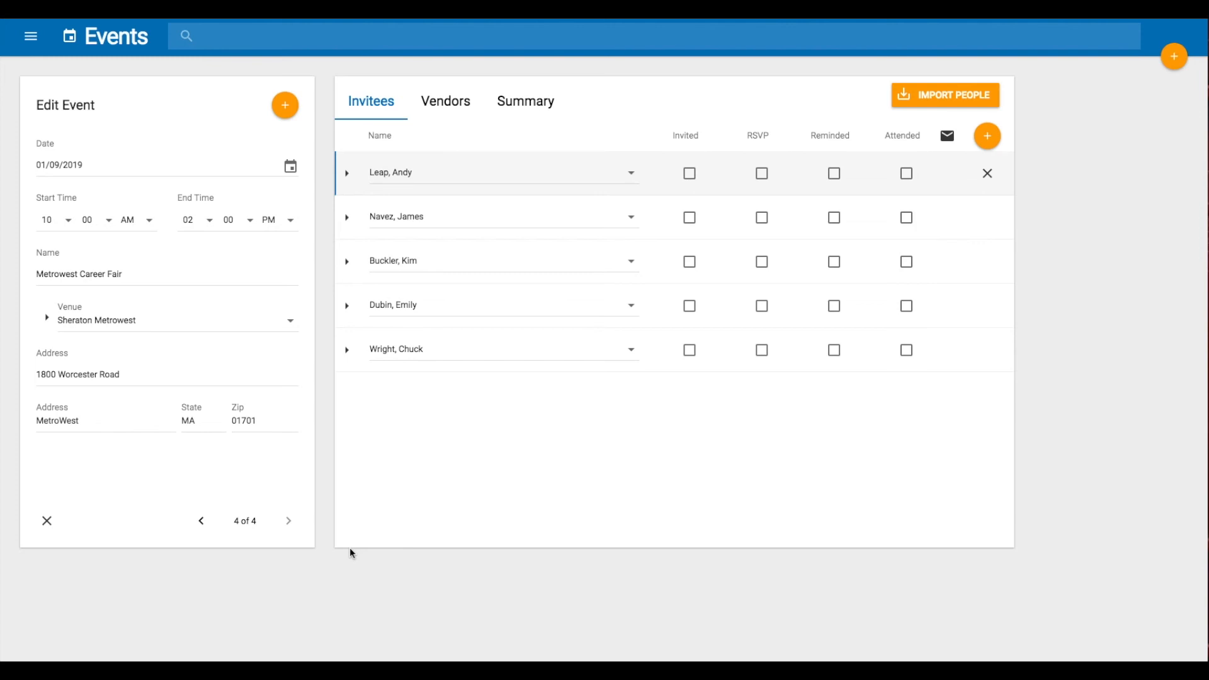
Add one more invitee row and pick the second-to-last person in the people list
{"action": "left_click", "coordinate": [988, 137]}
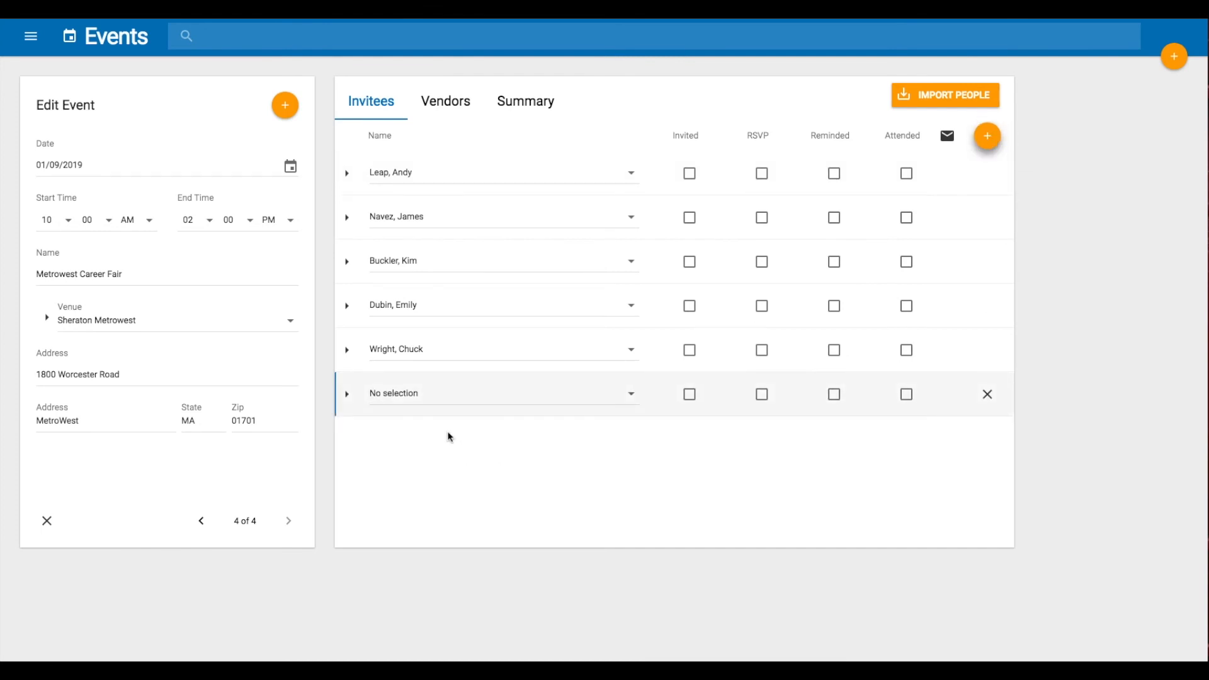
{"action": "left_click", "coordinate": [440, 396]}
{"action": "left_click_drag", "start_coordinate": [491, 412], "coordinate": [473, 612]}
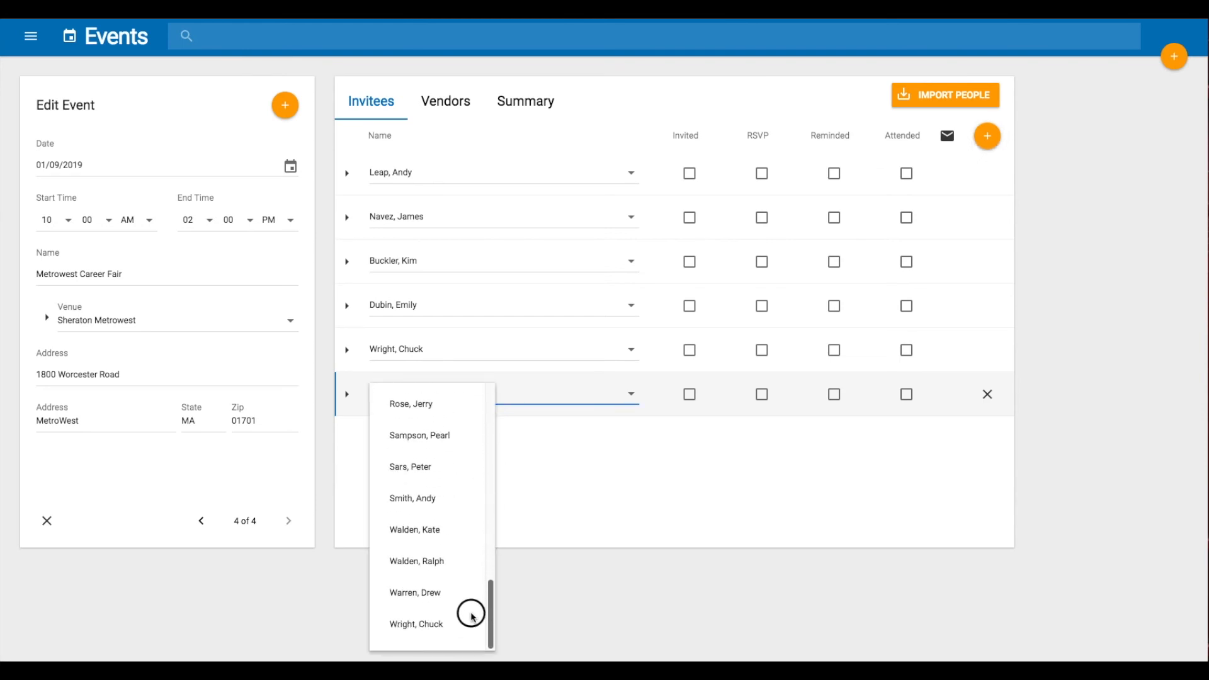
{"action": "left_click", "coordinate": [435, 596]}
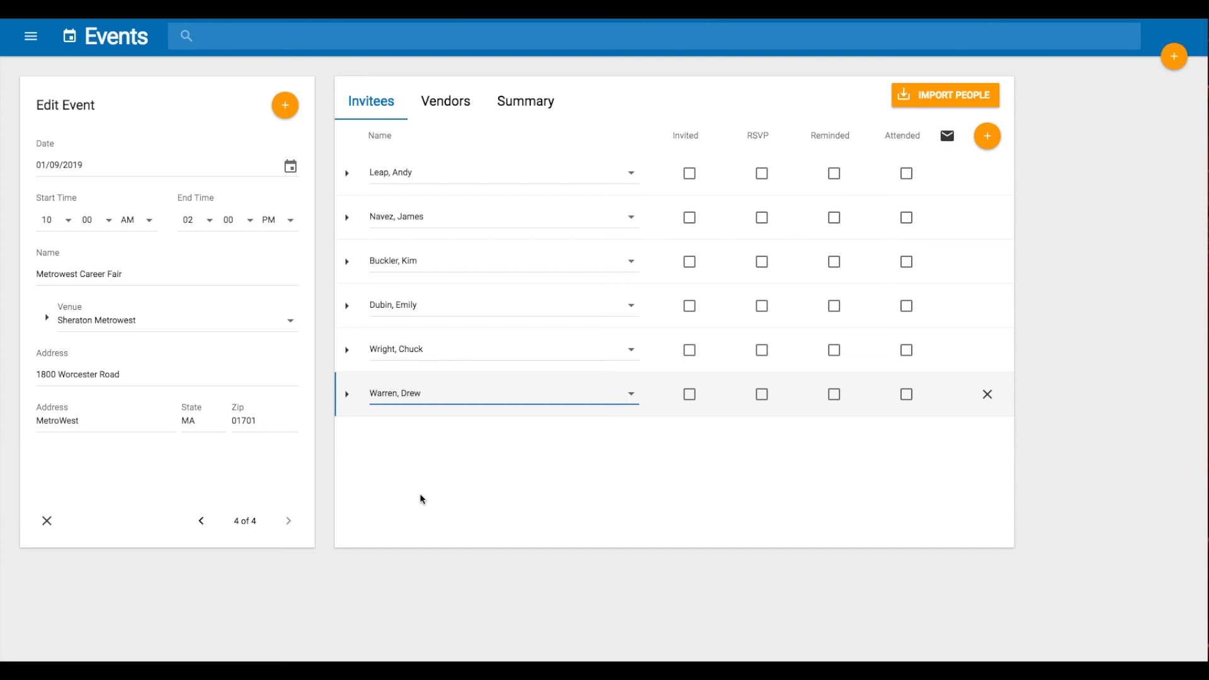
Mark all six invitees as invited
{"action": "left_click", "coordinate": [691, 175]}
{"action": "left_click", "coordinate": [690, 218]}
{"action": "left_click", "coordinate": [691, 264]}
{"action": "left_click", "coordinate": [690, 308]}
{"action": "left_click", "coordinate": [691, 350]}
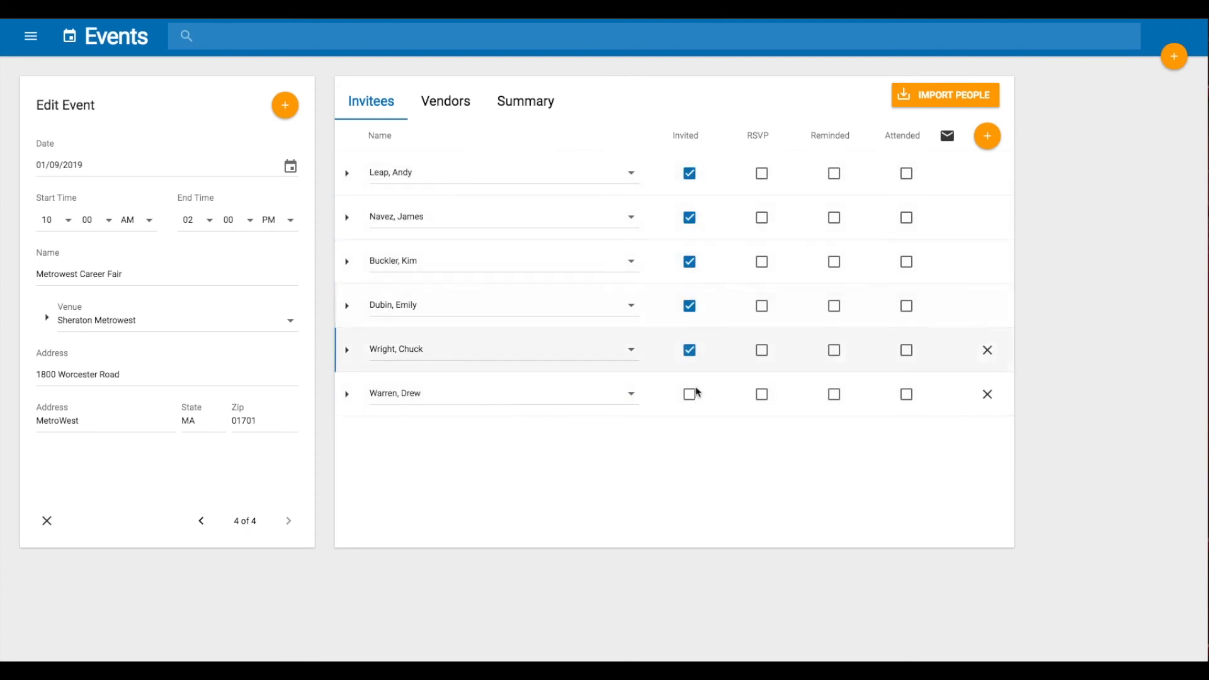
{"action": "left_click", "coordinate": [692, 394]}
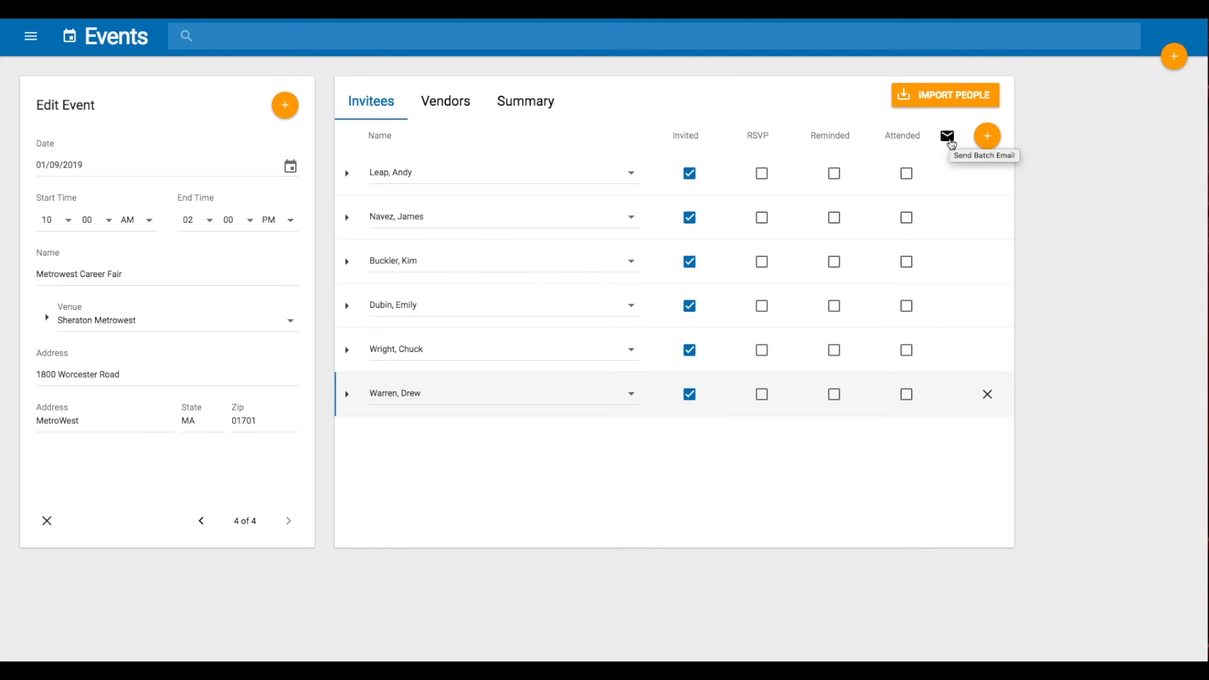
Send a batch email using the Invitation template to all six invitees
{"action": "left_click", "coordinate": [952, 145]}
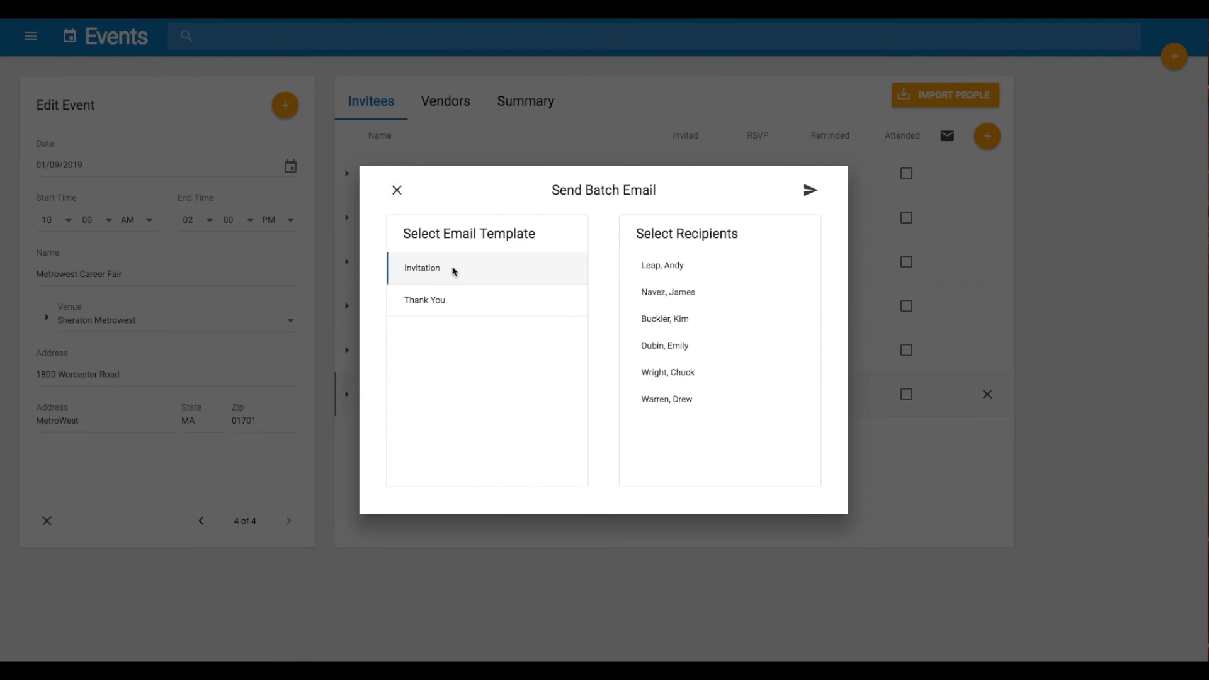
{"action": "left_click", "coordinate": [640, 274]}
{"action": "left_click", "coordinate": [635, 291]}
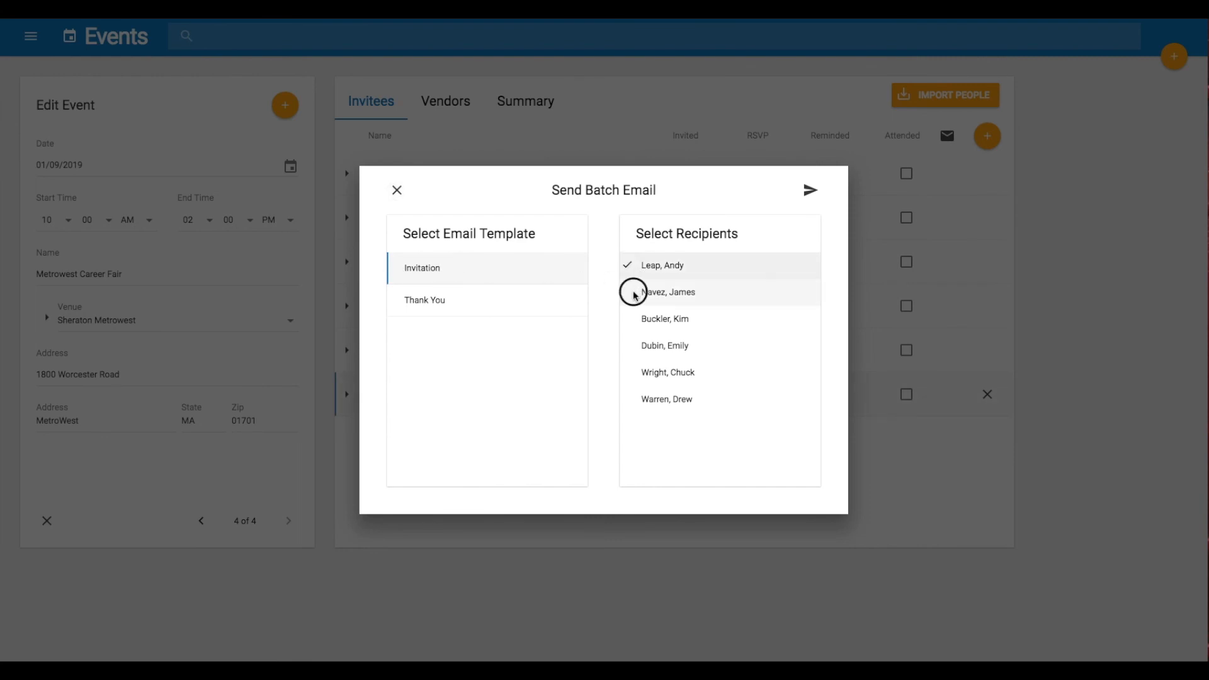
{"action": "left_click", "coordinate": [635, 320]}
{"action": "left_click", "coordinate": [636, 351]}
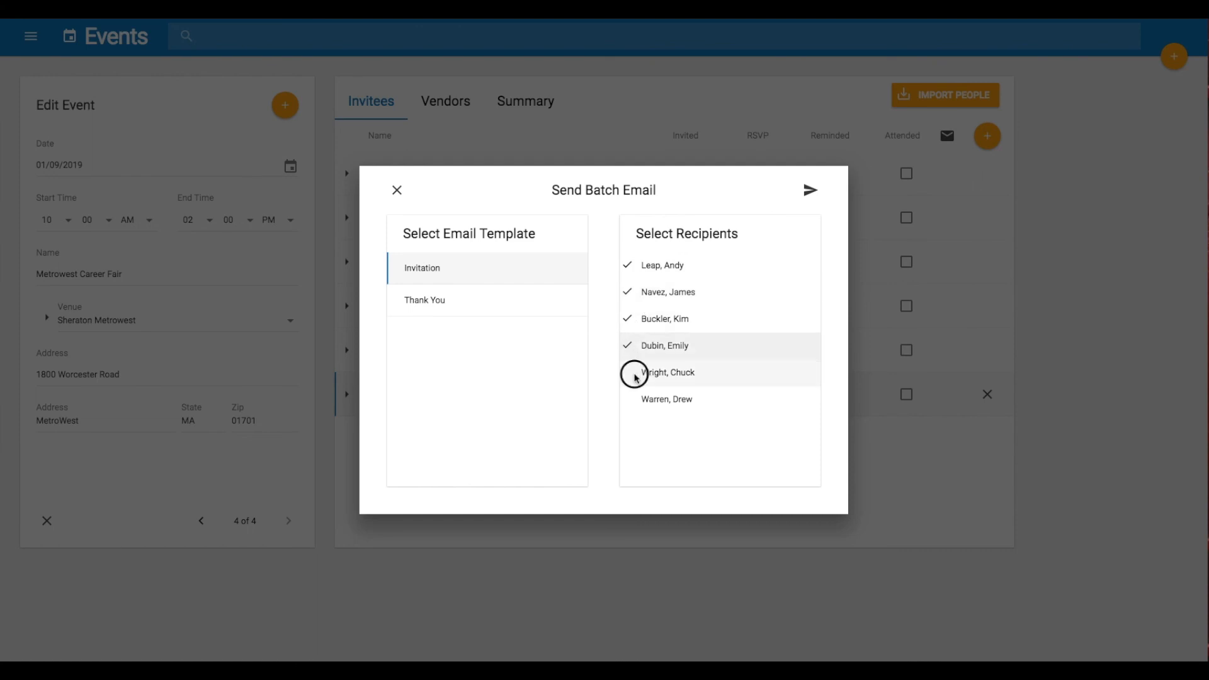
{"action": "left_click", "coordinate": [636, 376]}
{"action": "left_click", "coordinate": [637, 398]}
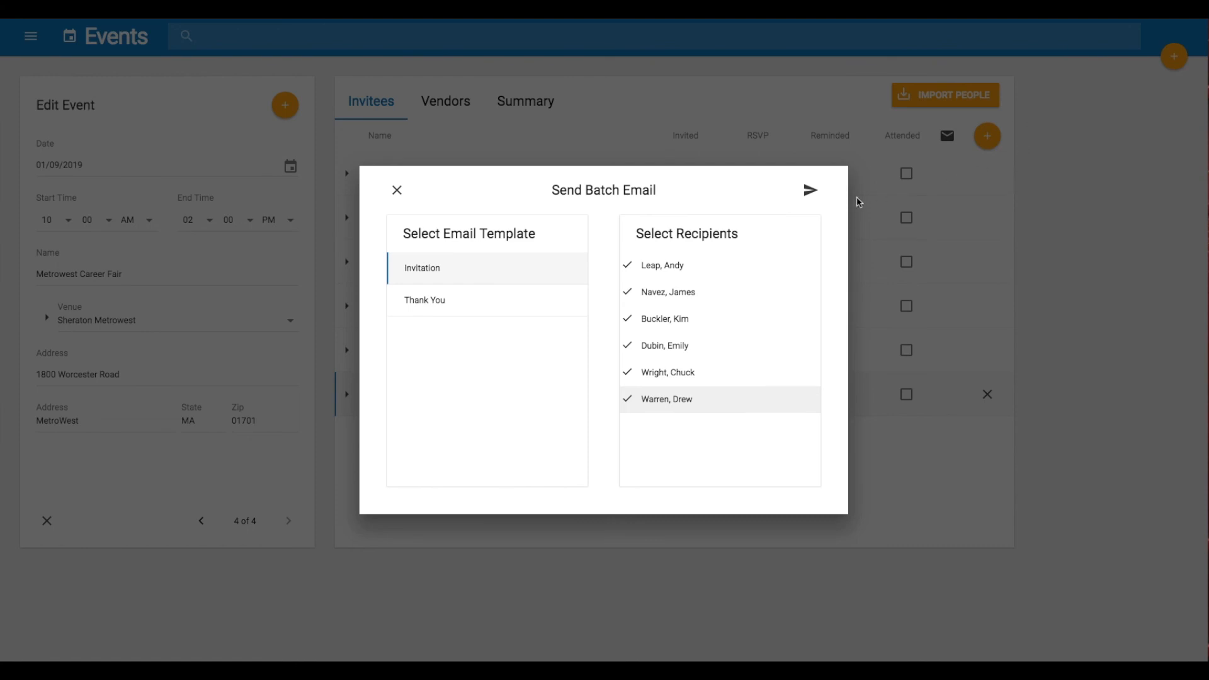
{"action": "left_click", "coordinate": [812, 192]}
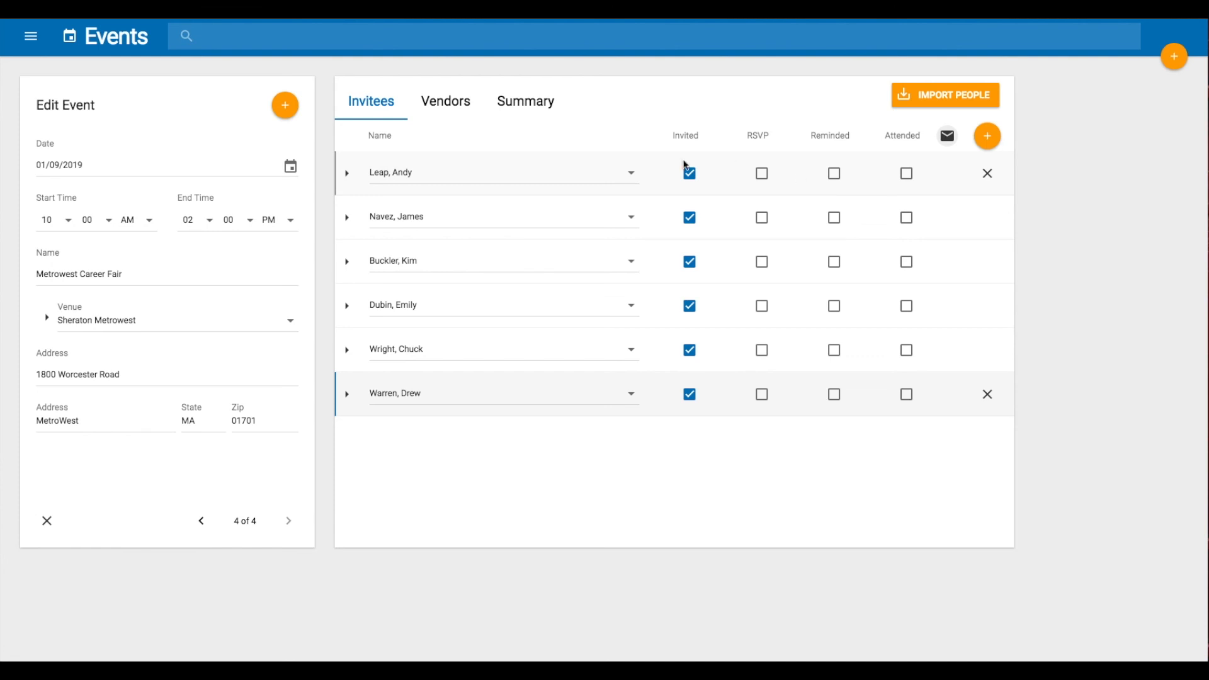
Open the third invitee's person record and review its event and email history
{"action": "left_click", "coordinate": [350, 268]}
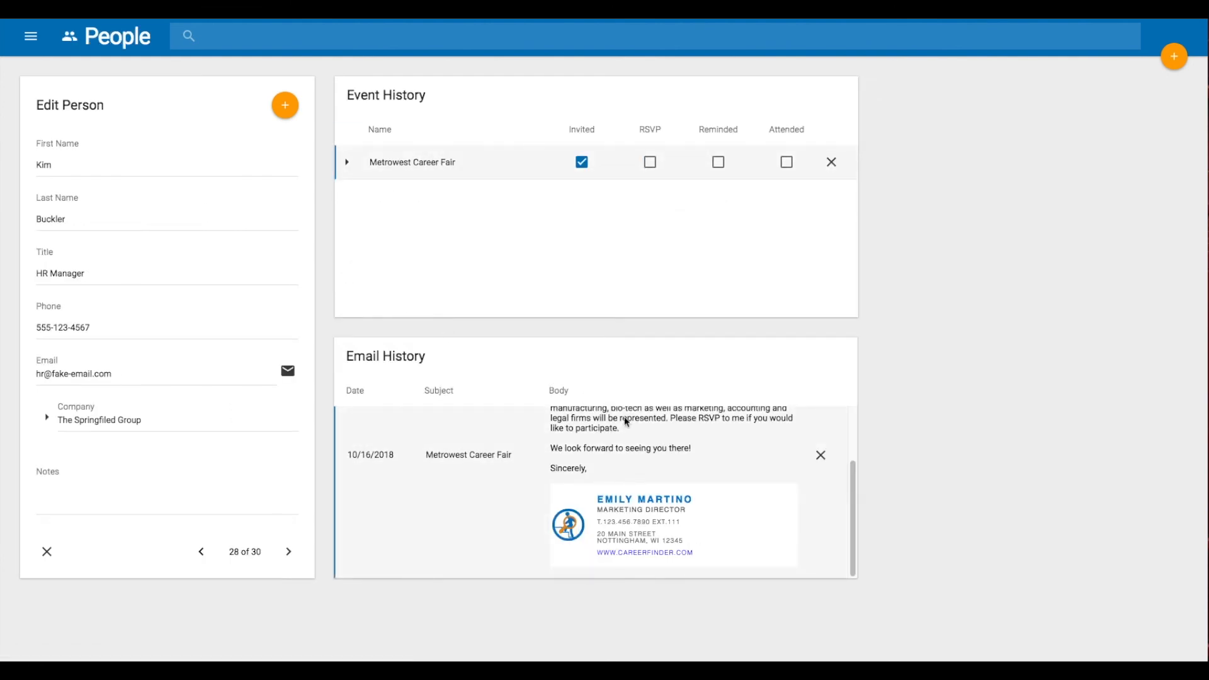
{"action": "left_click_drag", "start_coordinate": [852, 495], "coordinate": [852, 386]}
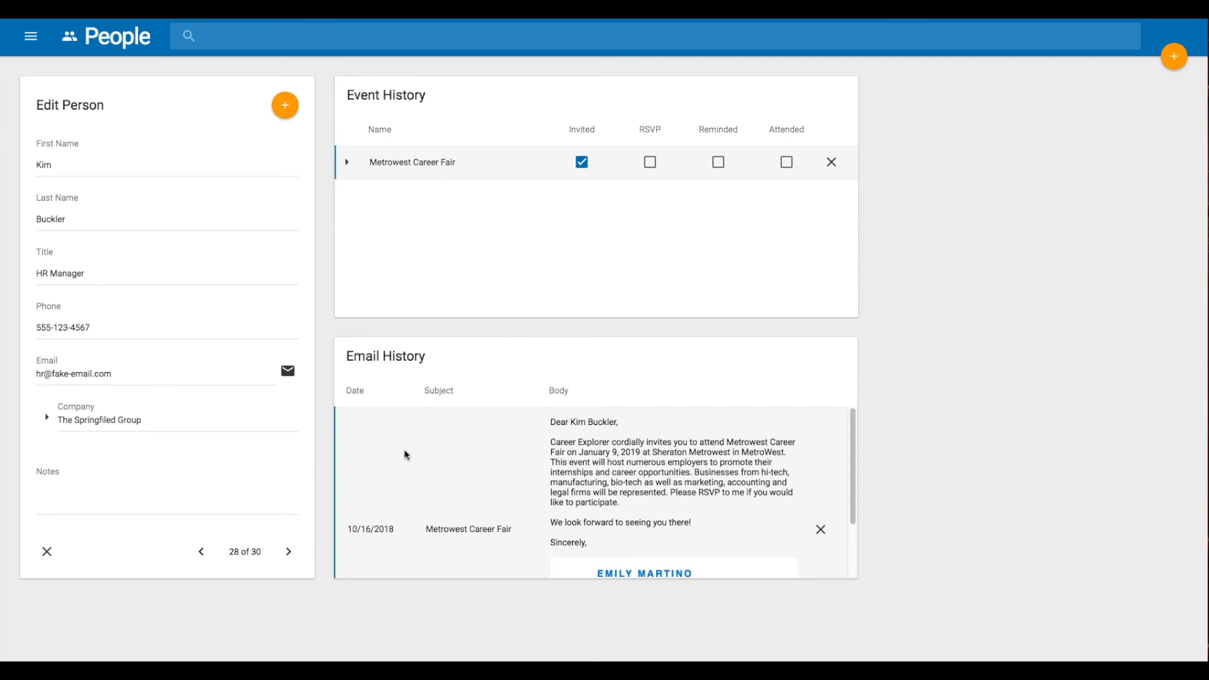
Open the Dashboard and examine the Metrowest Career Fair entry and its attendance bar
{"action": "left_click", "coordinate": [31, 39]}
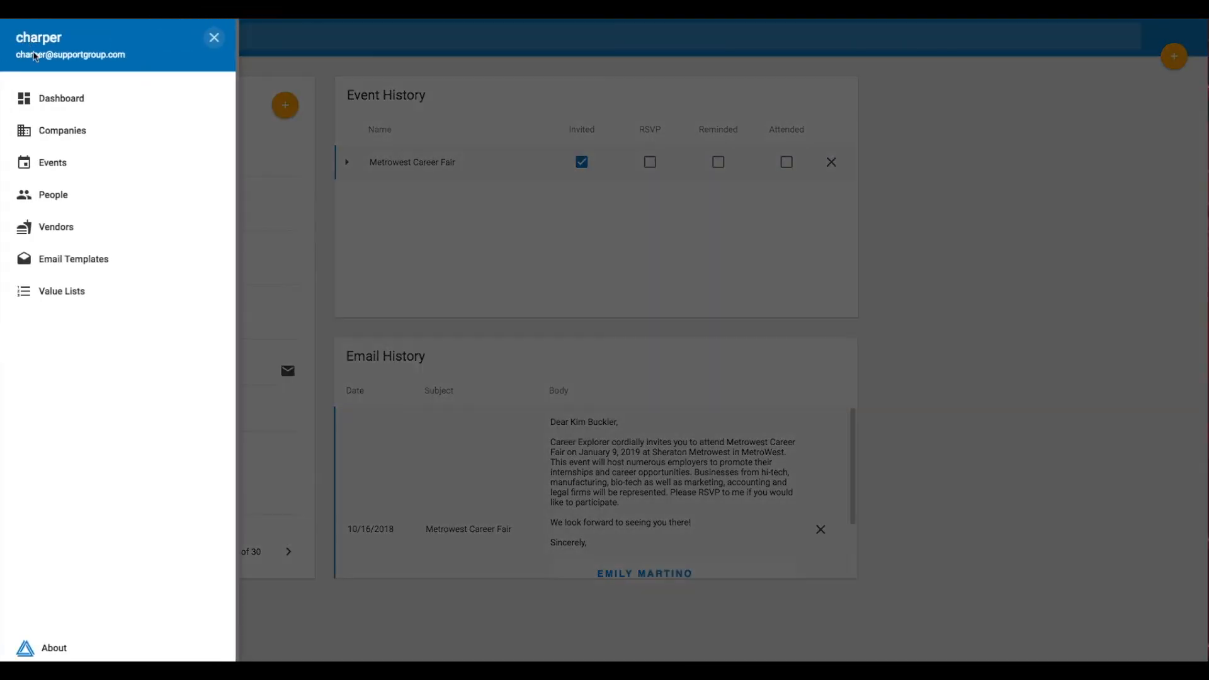
{"action": "left_click", "coordinate": [44, 97]}
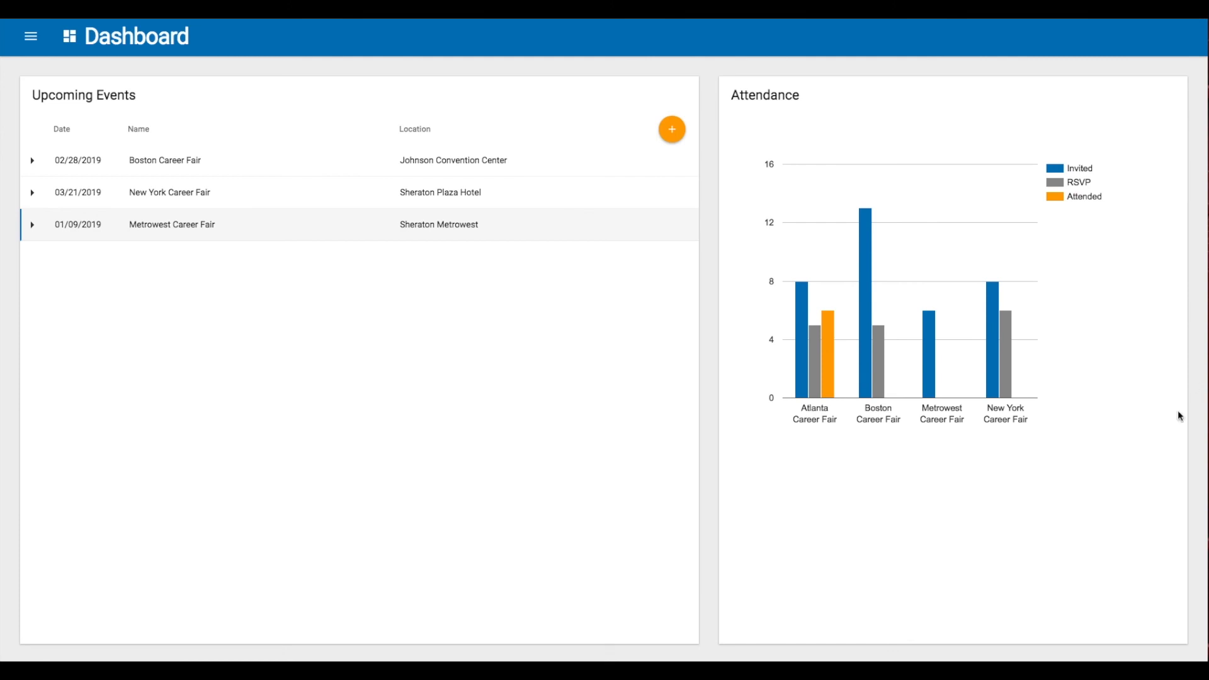
{"action": "mouse_move", "coordinate": [933, 380]}
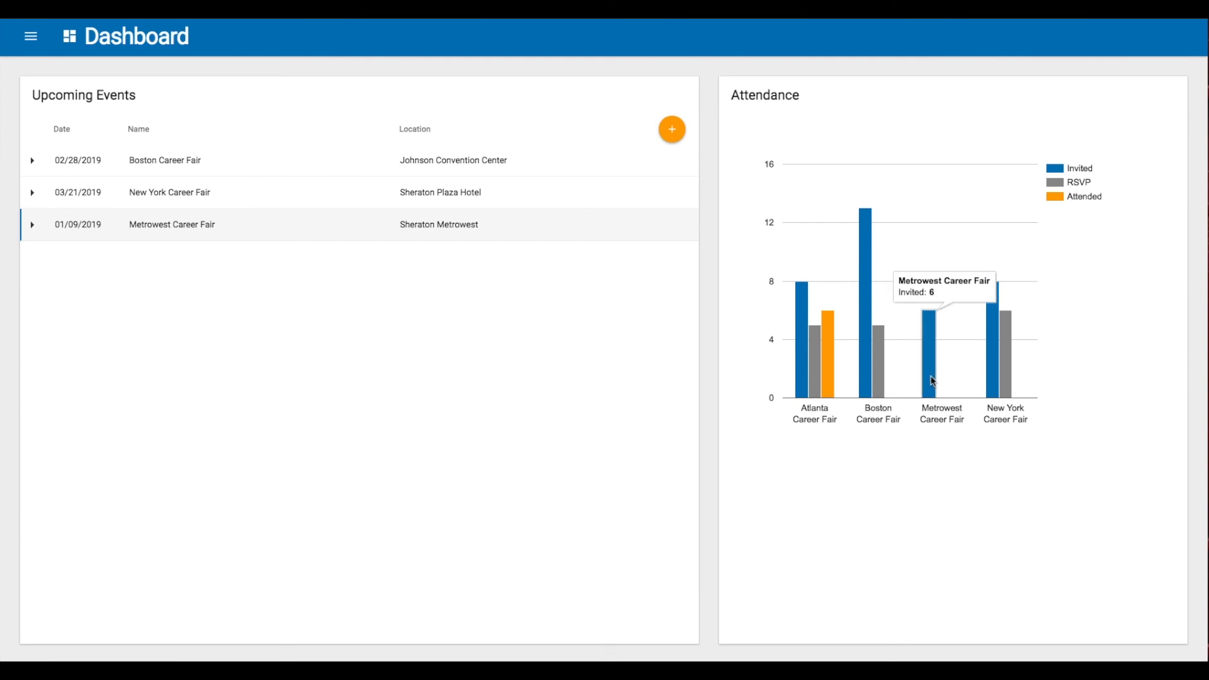